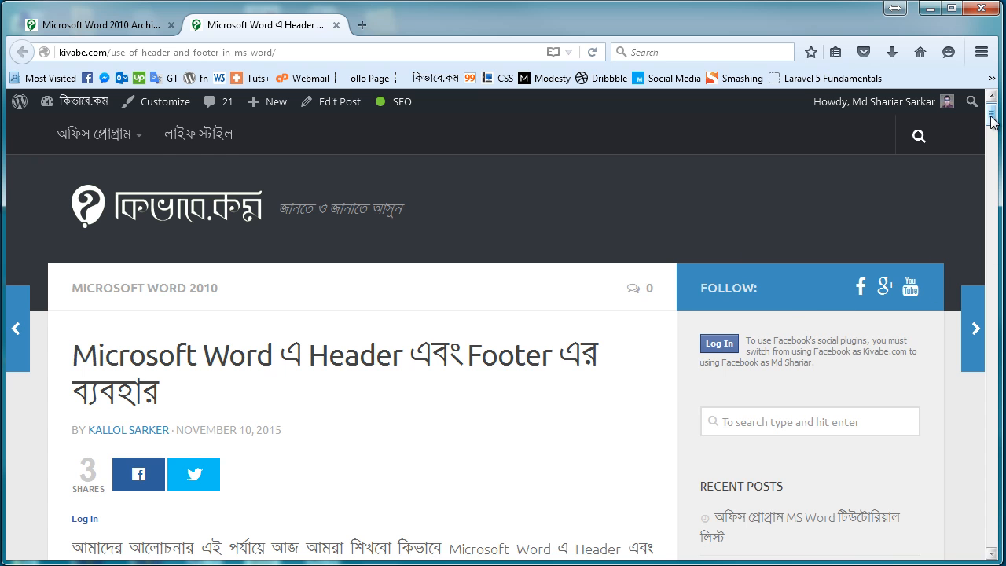
Step: Examine the header and footer illustration in the web article about Microsoft Word headers and footers
{"action": "scroll", "coordinate": [991, 119], "scroll_direction": "down", "scroll_amount": 5}
{"action": "scroll", "coordinate": [461, 327], "scroll_direction": "down", "scroll_amount": 5}
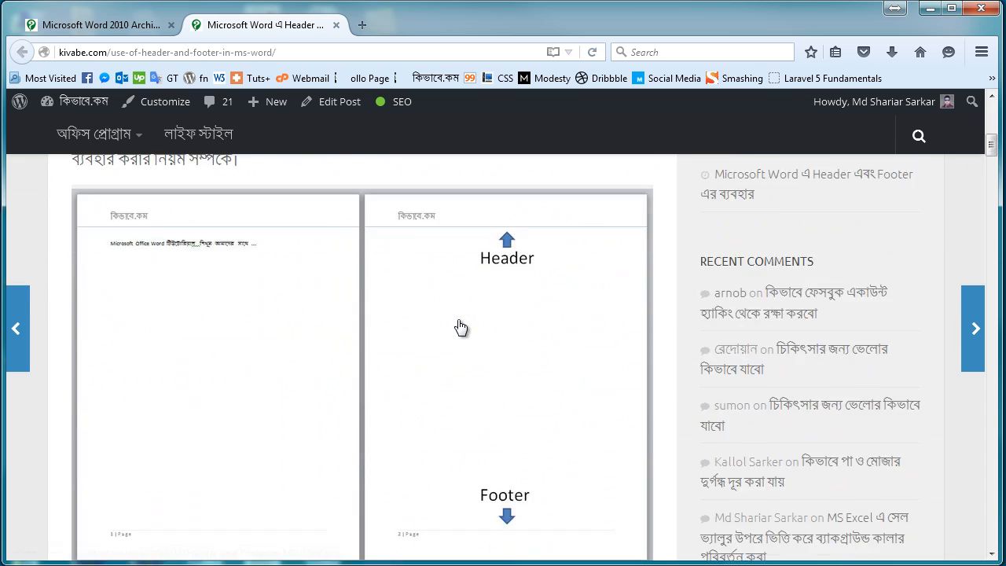
{"action": "scroll", "coordinate": [460, 327], "scroll_direction": "down", "scroll_amount": 2}
{"action": "scroll", "coordinate": [459, 328], "scroll_direction": "up", "scroll_amount": 2}
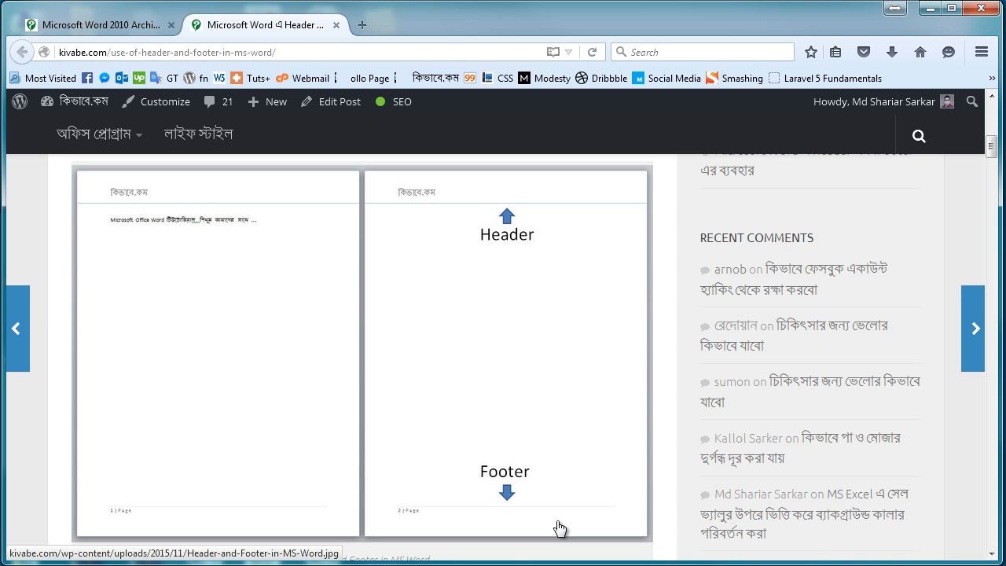
Step: Switch to Microsoft Word and examine the header and footer areas on the sample document's first page
{"action": "left_click", "coordinate": [732, 2]}
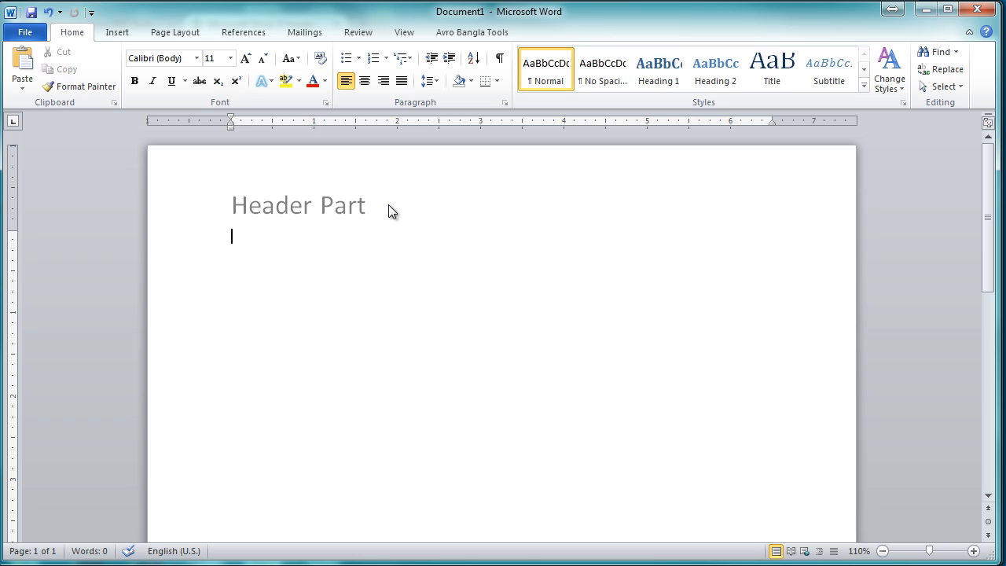
{"action": "left_click_drag", "start_coordinate": [983, 204], "coordinate": [1003, 393]}
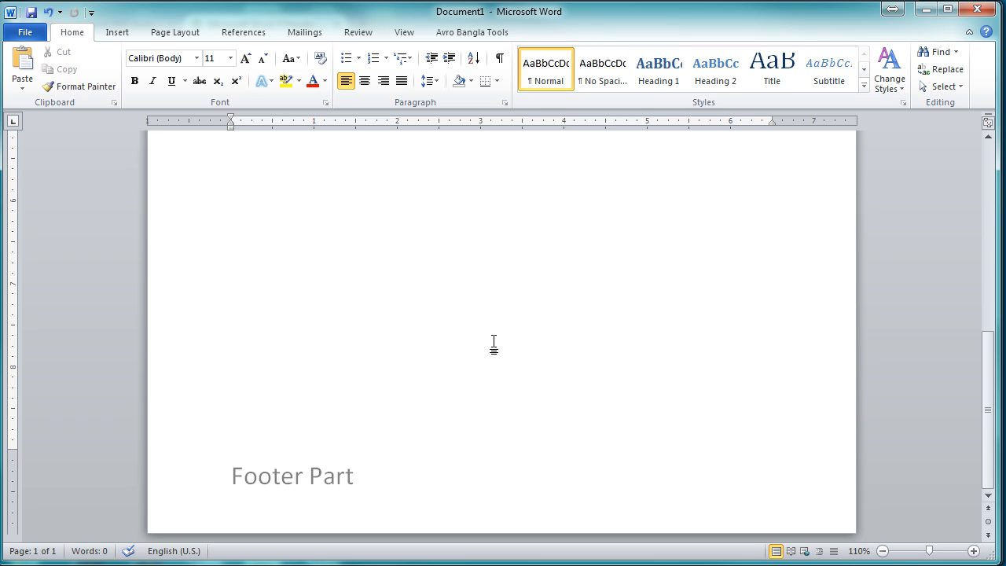
{"action": "scroll", "coordinate": [542, 312], "scroll_direction": "up", "scroll_amount": 10}
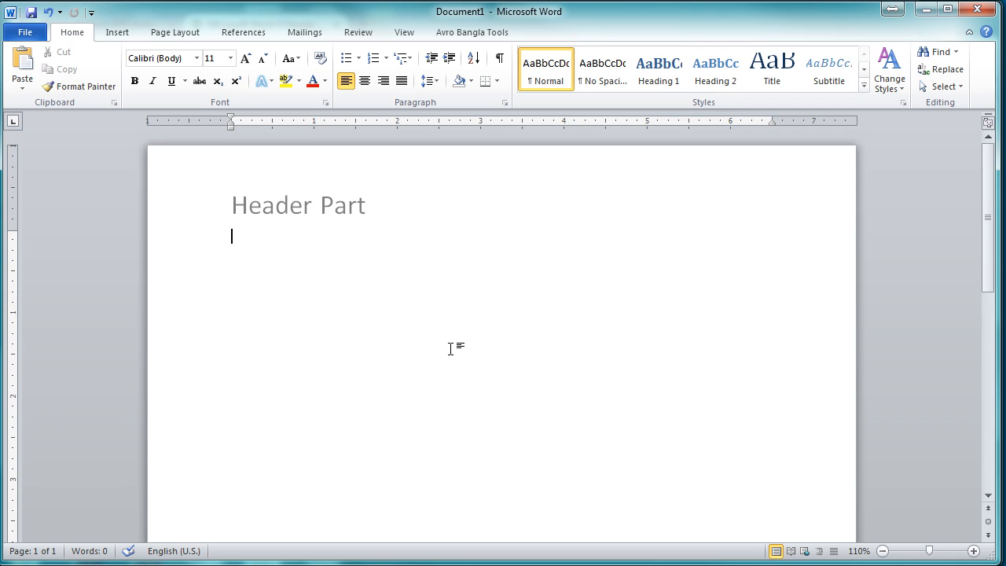
Step: Insert a page break to add a second page and compare its header and footer with the first page
{"action": "key", "text": "ctrl+Return"}
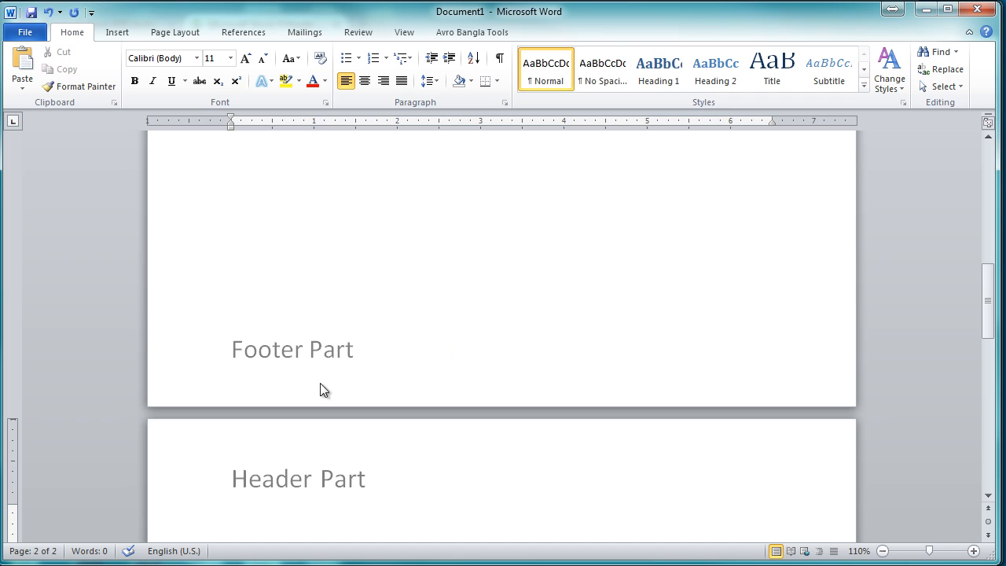
{"action": "scroll", "coordinate": [320, 388], "scroll_direction": "up", "scroll_amount": 12}
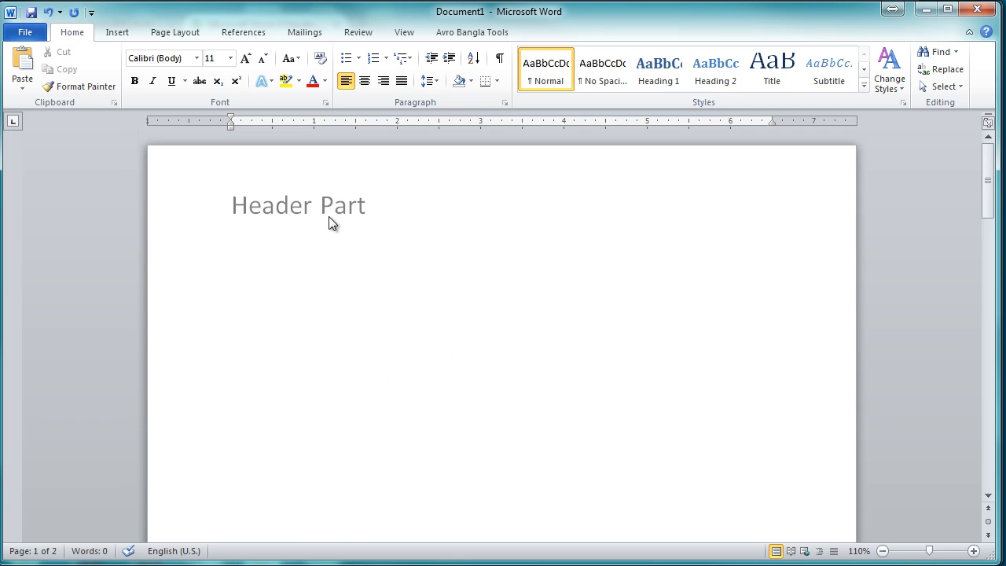
{"action": "scroll", "coordinate": [348, 254], "scroll_direction": "down", "scroll_amount": 12}
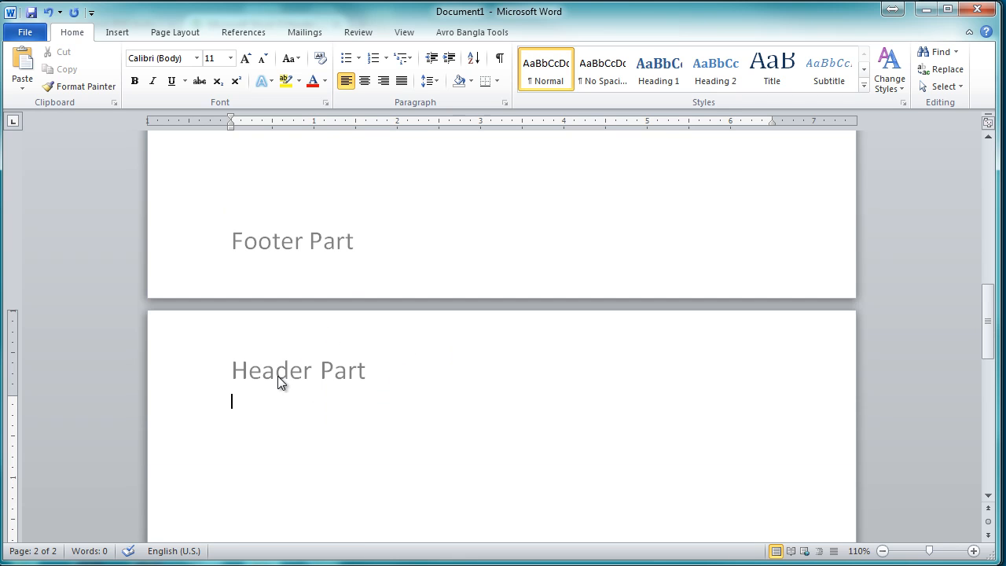
{"action": "scroll", "coordinate": [382, 297], "scroll_direction": "down", "scroll_amount": 12}
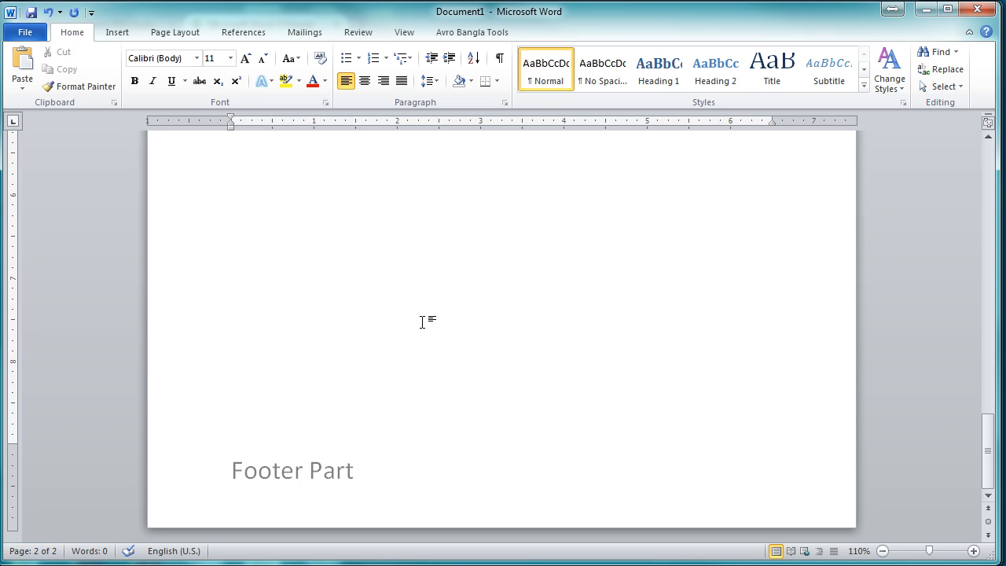
Step: Add a third page with another page break and check its header and footer
{"action": "key", "text": "ctrl+Return"}
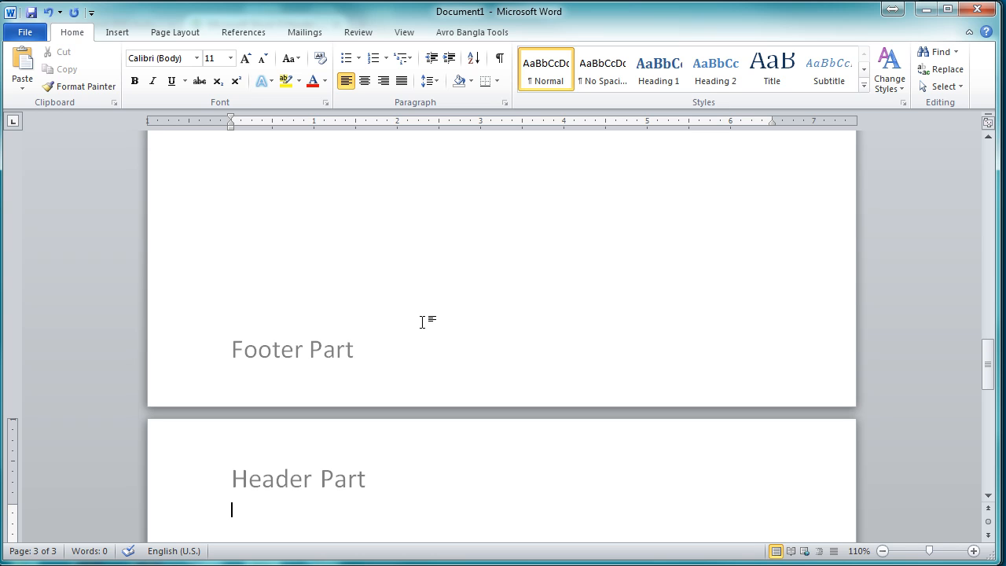
{"action": "scroll", "coordinate": [422, 321], "scroll_direction": "down", "scroll_amount": 15}
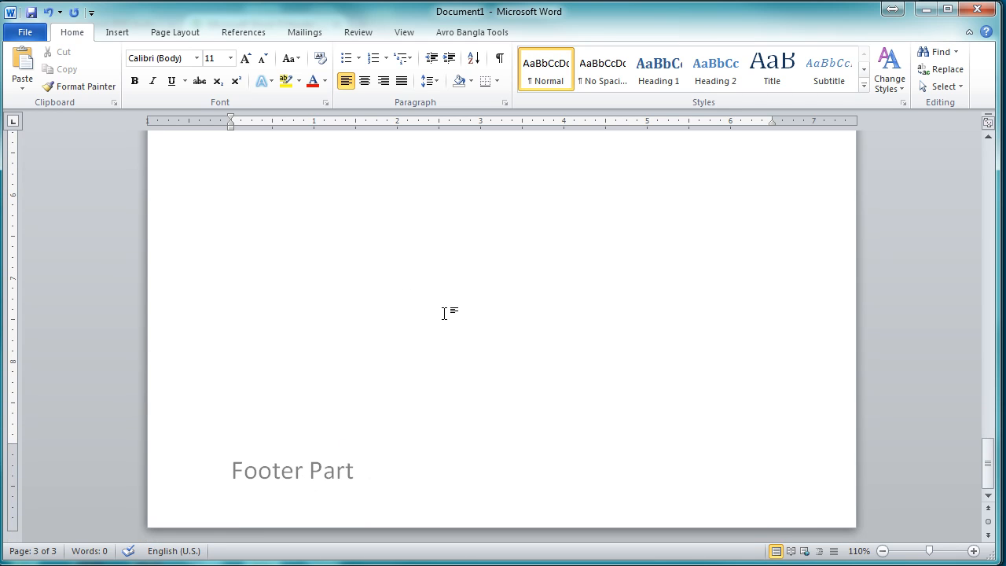
{"action": "scroll", "coordinate": [445, 312], "scroll_direction": "down", "scroll_amount": 7}
{"action": "scroll", "coordinate": [444, 313], "scroll_direction": "up", "scroll_amount": 6}
{"action": "scroll", "coordinate": [444, 312], "scroll_direction": "up", "scroll_amount": 5}
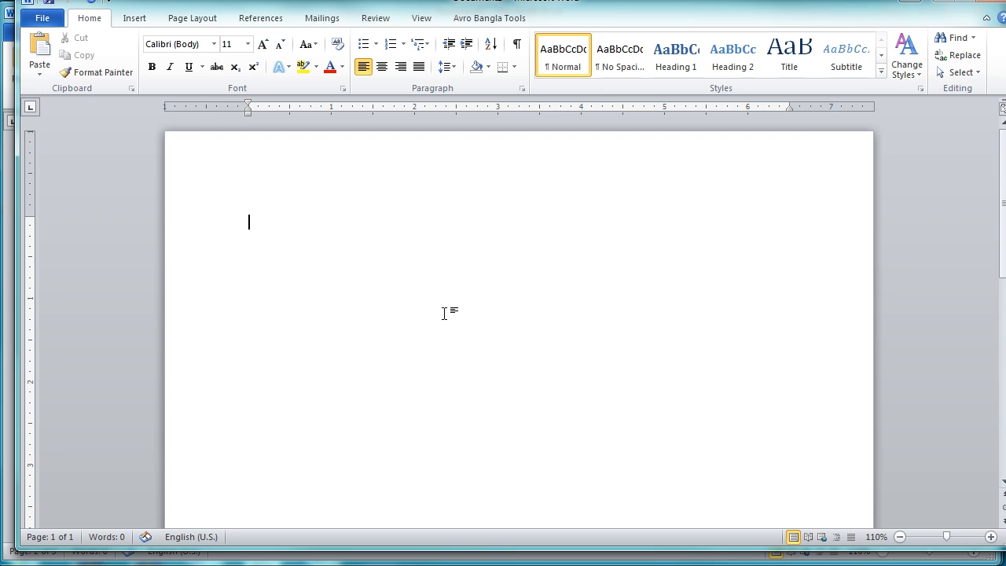
Step: Insert the built-in Motion (Odd Page) header into the new blank document
{"action": "left_click", "coordinate": [134, 18]}
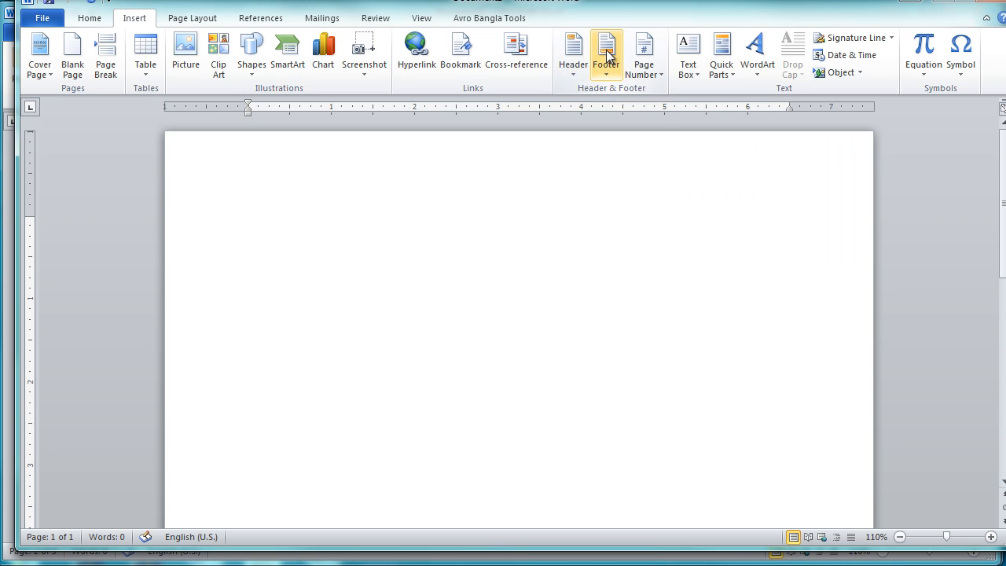
{"action": "left_click", "coordinate": [573, 55]}
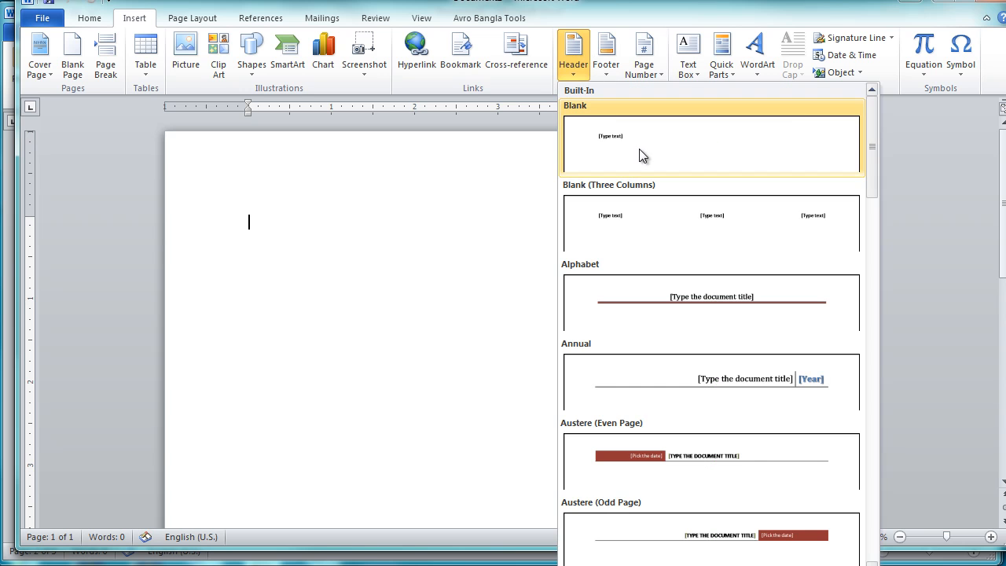
{"action": "left_click_drag", "start_coordinate": [874, 152], "coordinate": [875, 194]}
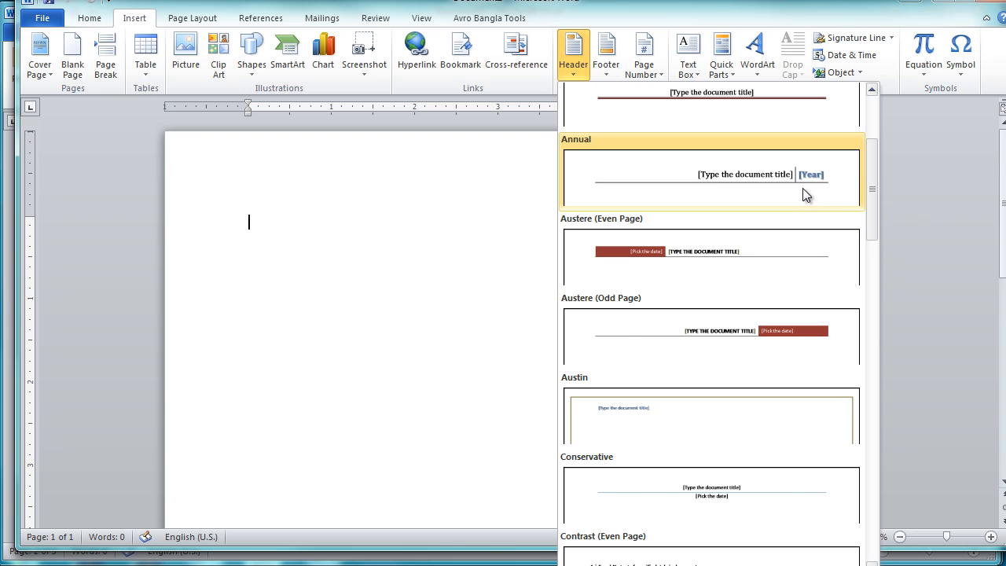
{"action": "scroll", "coordinate": [743, 267], "scroll_direction": "down", "scroll_amount": 4}
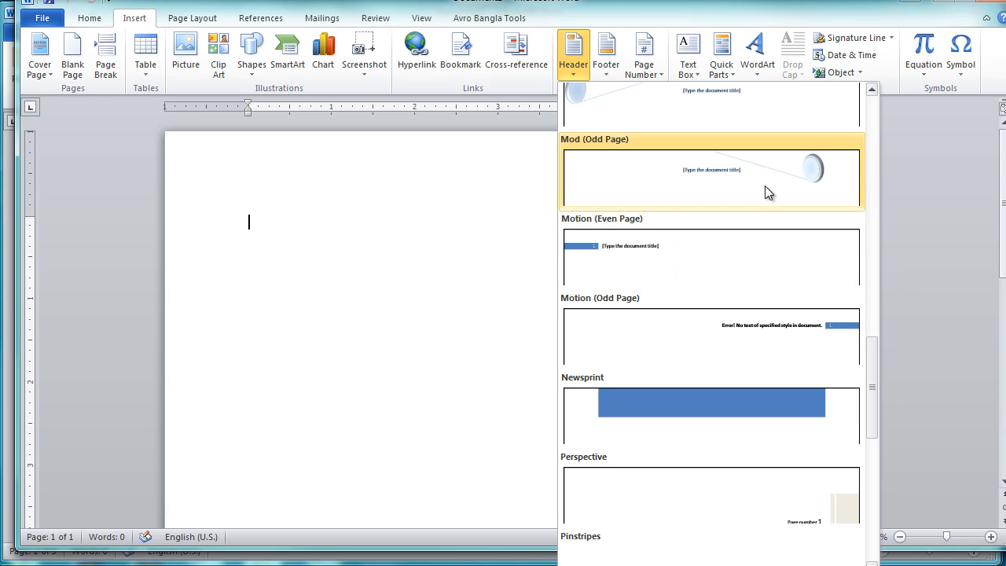
{"action": "left_click", "coordinate": [770, 331]}
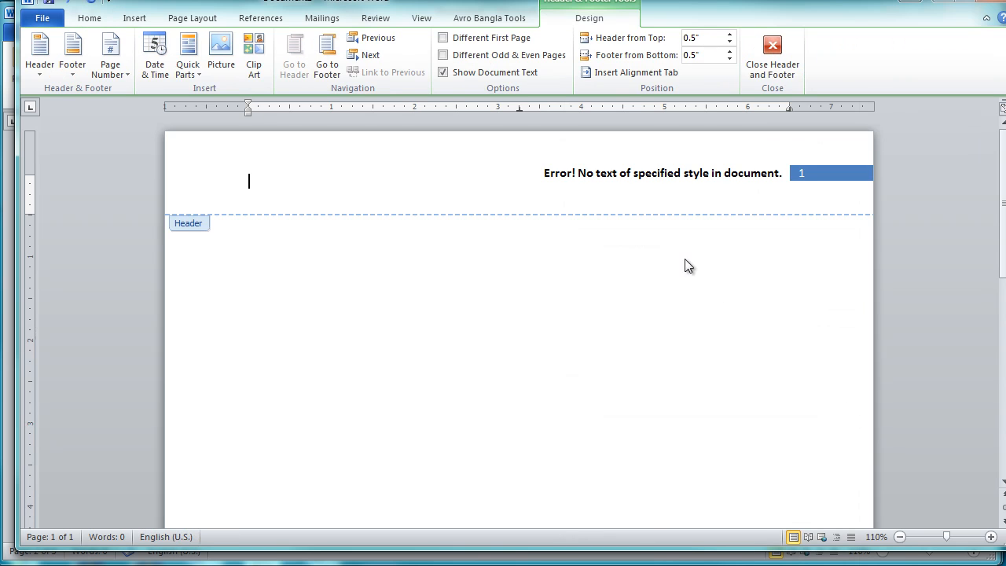
Step: Replace the text in the header's title box with "My Documents"
{"action": "left_click", "coordinate": [716, 174]}
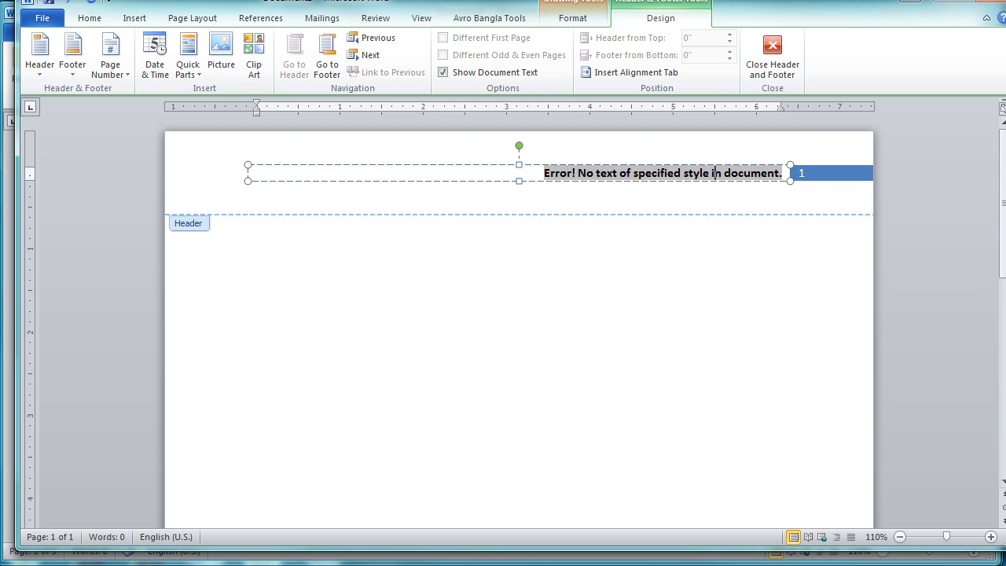
{"action": "type", "text": "My"}
{"action": "key", "text": "ctrl+a"}
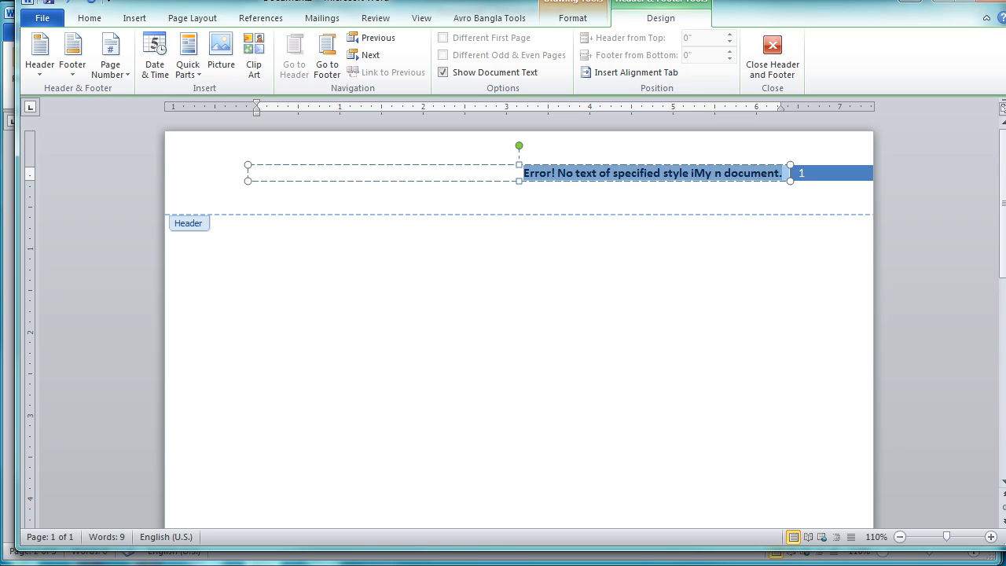
{"action": "key", "text": "Delete"}
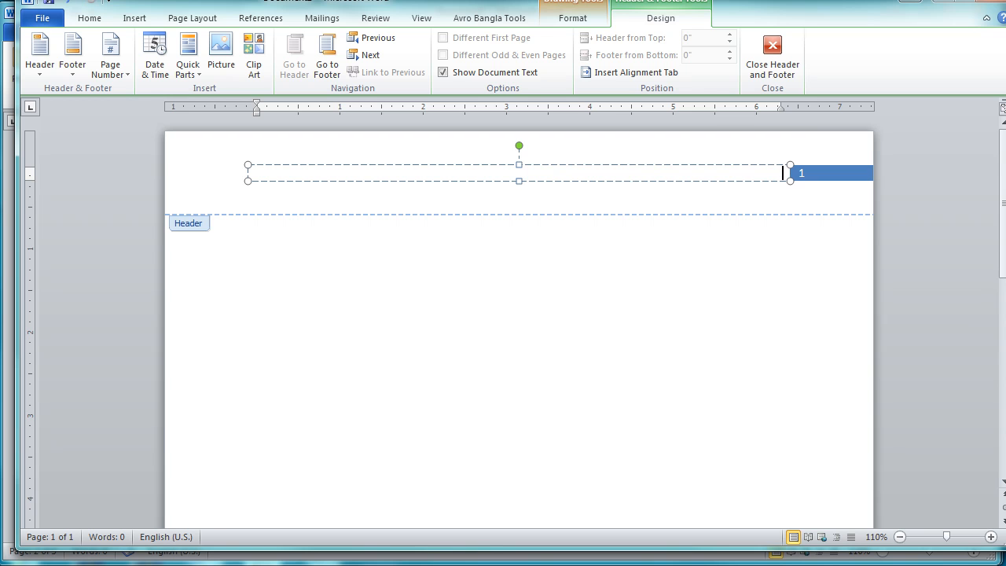
{"action": "type", "text": "My Documents"}
Step: Go to the footer area and insert the built-in Newsprint footer
{"action": "left_click", "coordinate": [333, 52]}
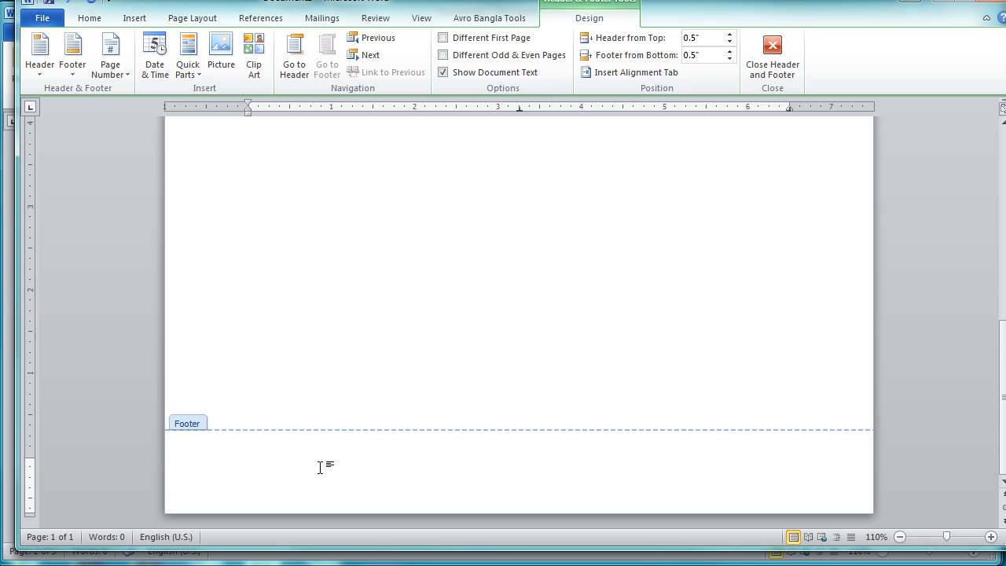
{"action": "left_click", "coordinate": [67, 76]}
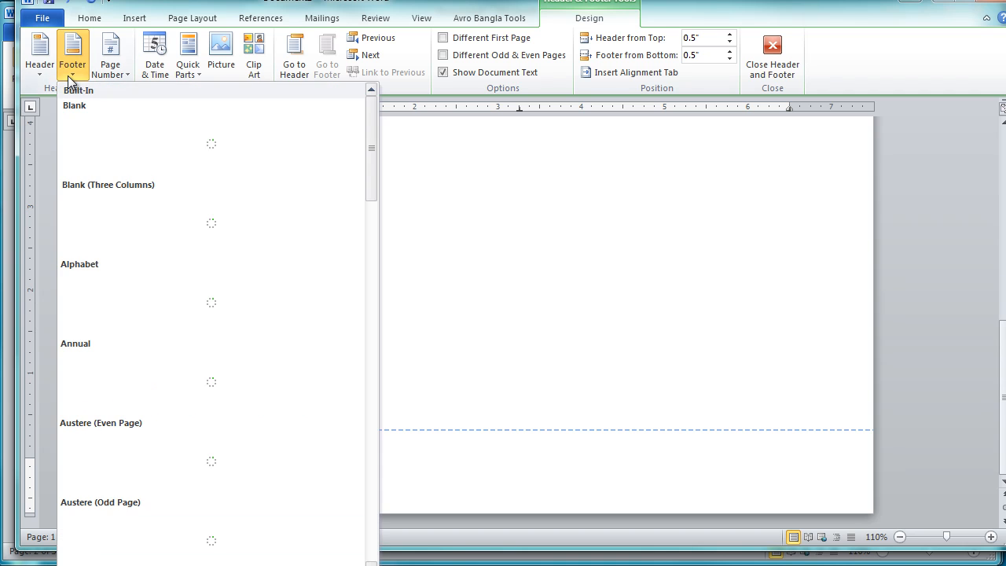
{"action": "left_click_drag", "start_coordinate": [372, 164], "coordinate": [366, 296]}
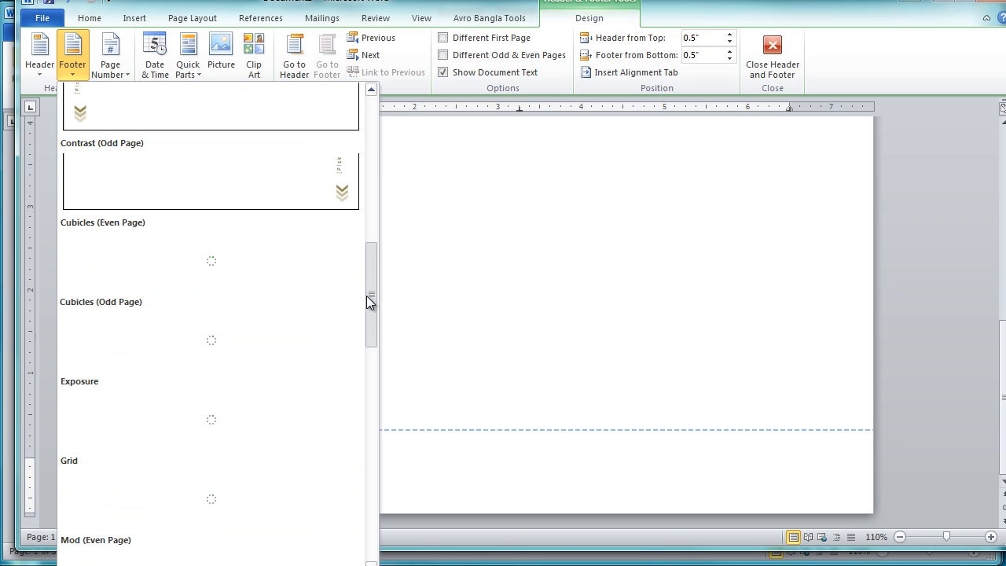
{"action": "left_click_drag", "start_coordinate": [366, 295], "coordinate": [368, 425]}
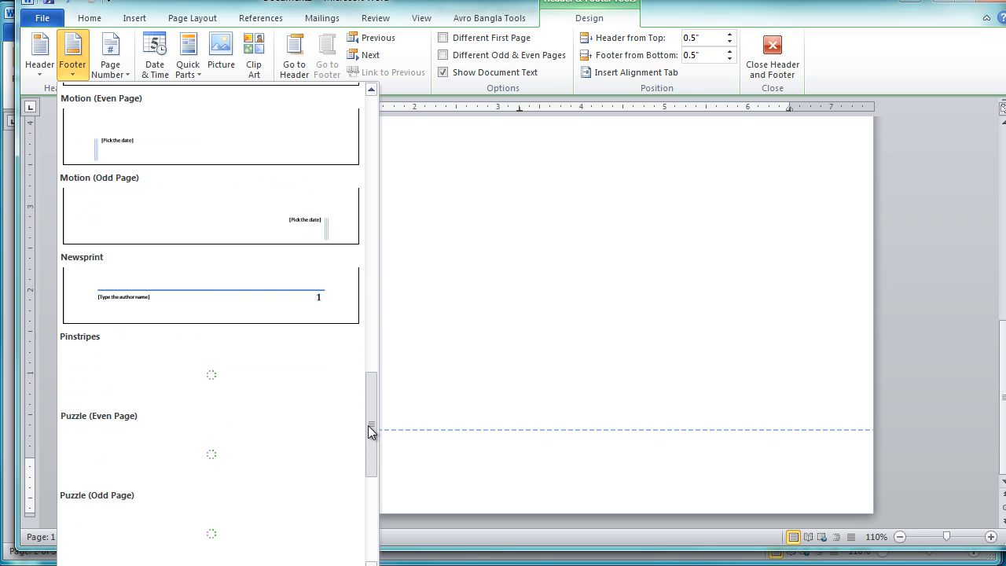
{"action": "left_click", "coordinate": [296, 294]}
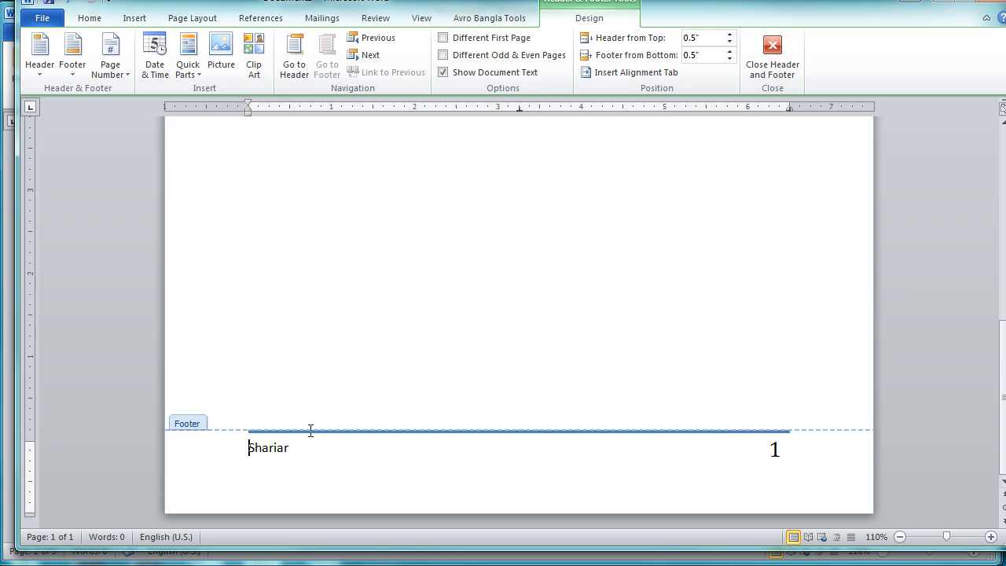
Step: Review the header and footer areas and close header and footer editing to return to the document body
{"action": "scroll", "coordinate": [575, 330], "scroll_direction": "up", "scroll_amount": 10}
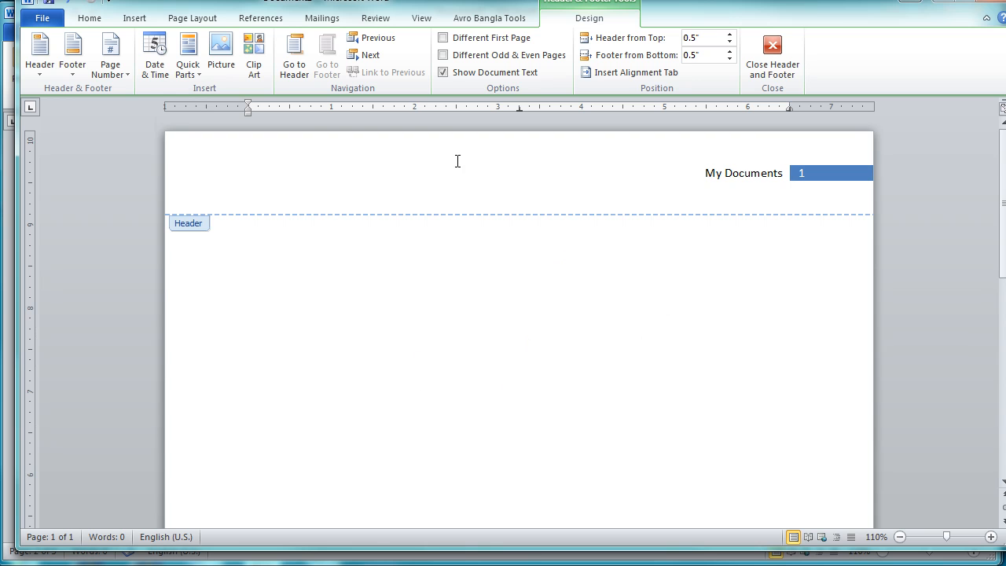
{"action": "left_click", "coordinate": [287, 166]}
{"action": "scroll", "coordinate": [292, 212], "scroll_direction": "down", "scroll_amount": 8}
{"action": "left_click", "coordinate": [339, 485]}
{"action": "scroll", "coordinate": [359, 412], "scroll_direction": "up", "scroll_amount": 5}
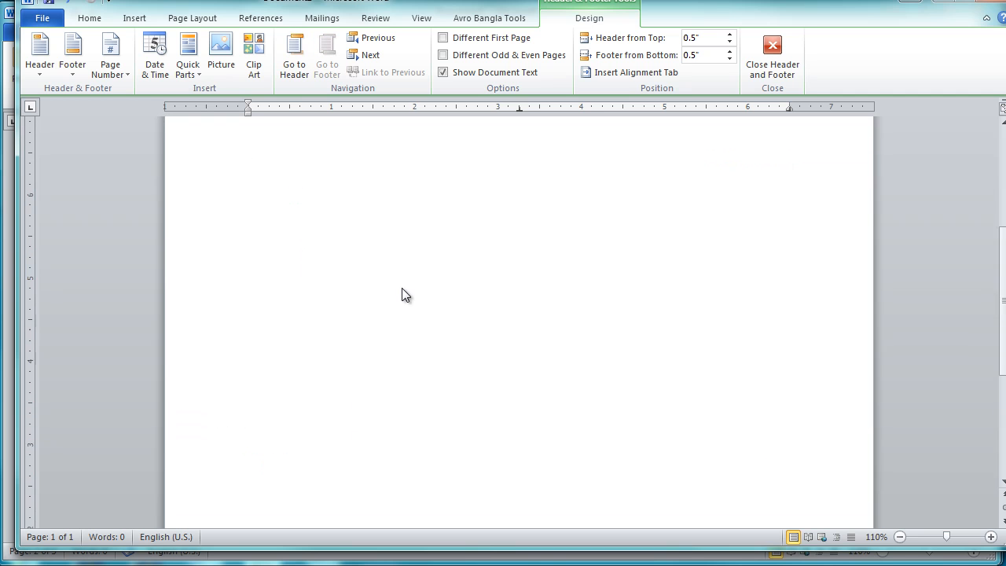
{"action": "left_click", "coordinate": [785, 63]}
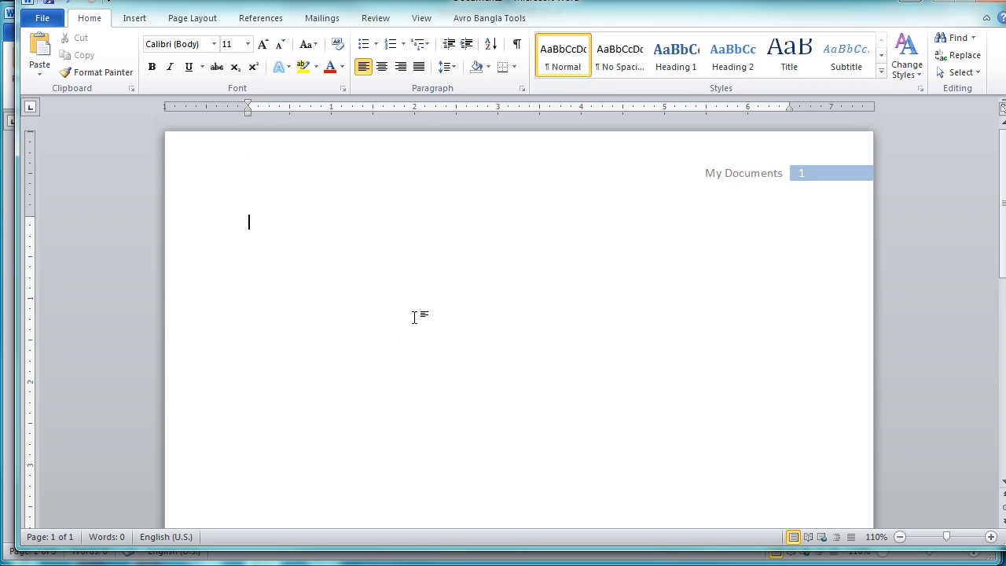
Step: Insert a page break to add a second page and check its header, footer and page number
{"action": "key", "text": "ctrl+Return"}
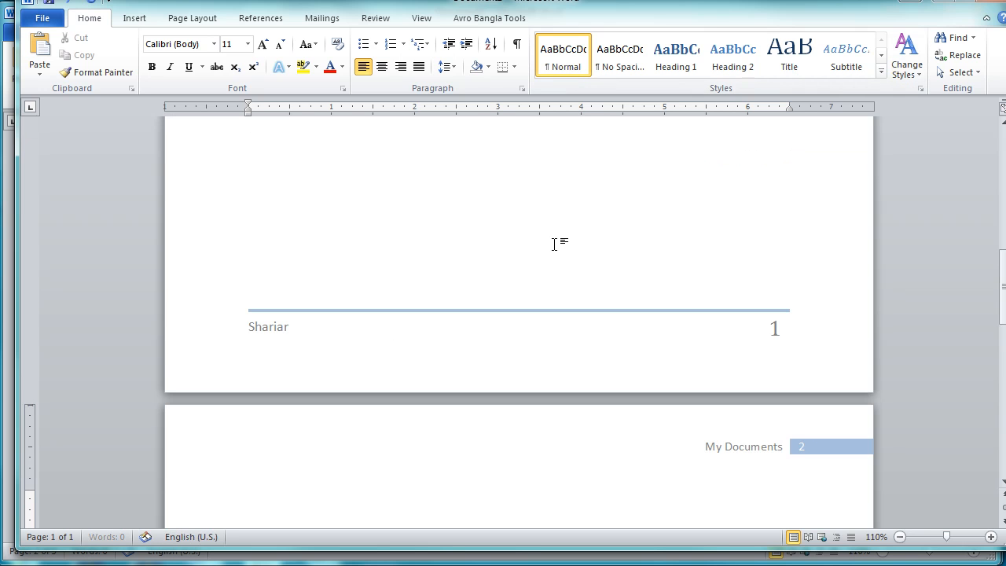
{"action": "scroll", "coordinate": [558, 292], "scroll_direction": "down", "scroll_amount": 5}
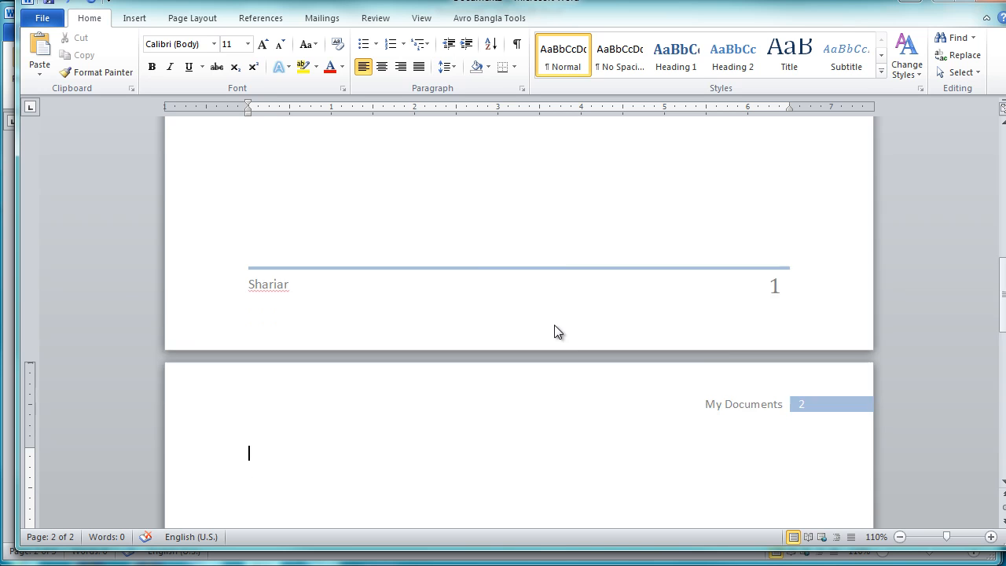
{"action": "scroll", "coordinate": [554, 325], "scroll_direction": "down", "scroll_amount": 3}
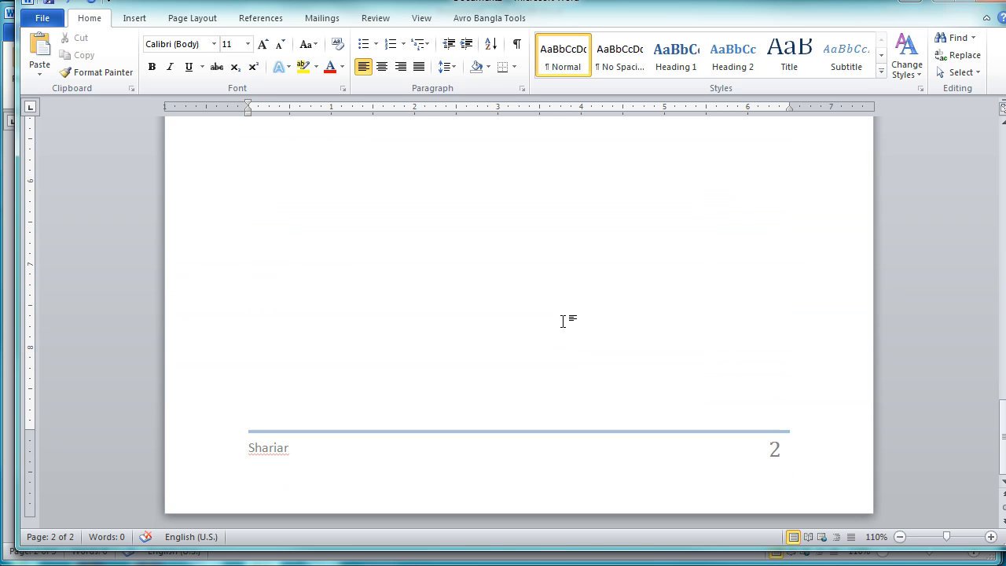
{"action": "scroll", "coordinate": [563, 321], "scroll_direction": "up", "scroll_amount": 3}
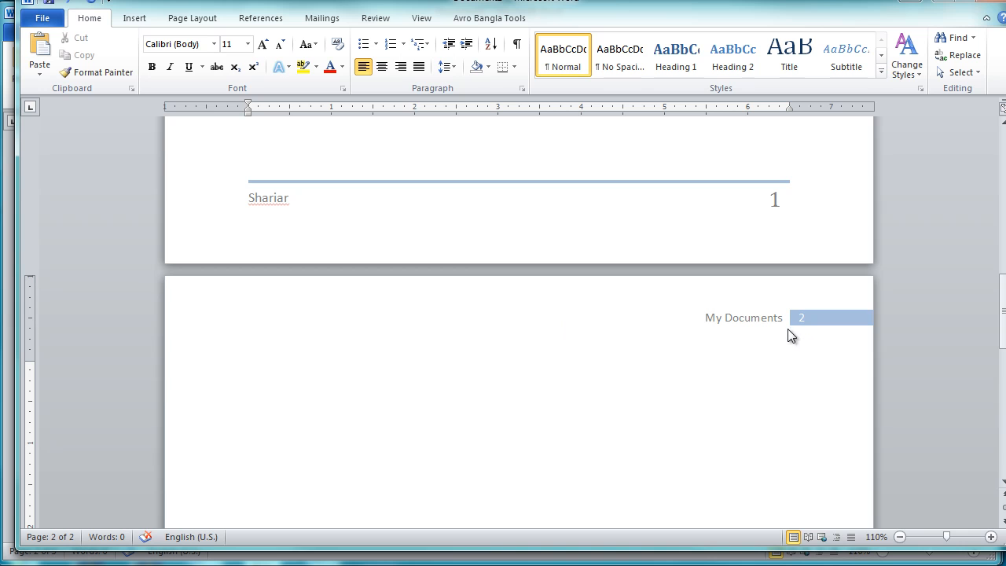
{"action": "scroll", "coordinate": [530, 312], "scroll_direction": "down", "scroll_amount": 9}
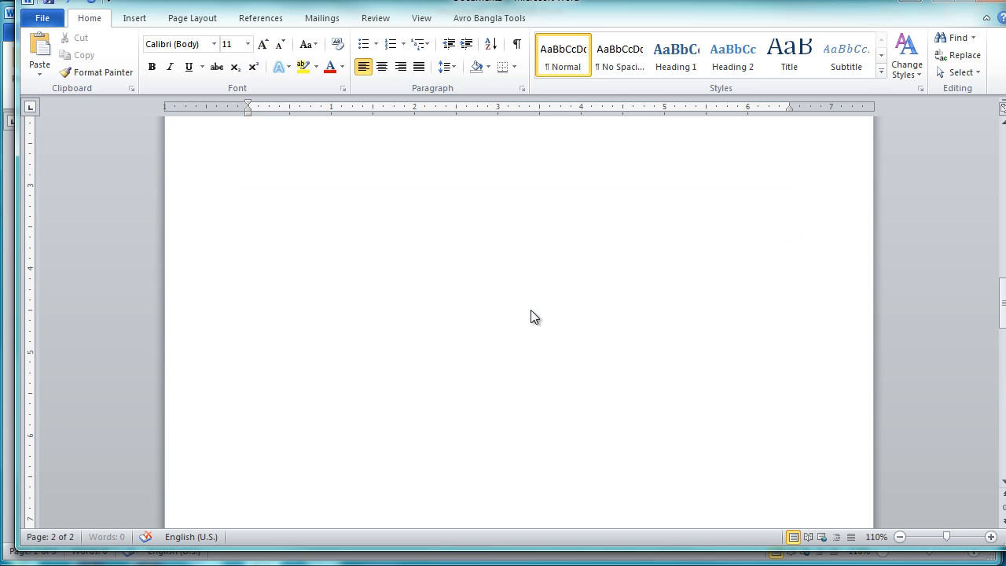
Step: Insert further page breaks to extend the document to six pages
{"action": "scroll", "coordinate": [530, 313], "scroll_direction": "down", "scroll_amount": 5}
{"action": "key", "text": "ctrl+Return"}
{"action": "key", "text": "ctrl+Return"}
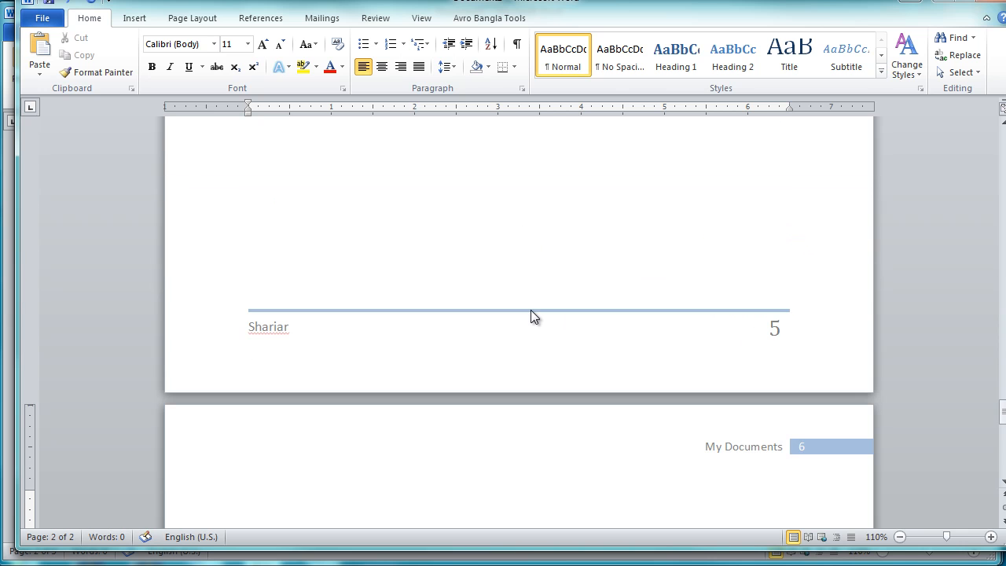
Step: Examine the headers, footers and page numbers across the pages of the document
{"action": "scroll", "coordinate": [556, 330], "scroll_direction": "down", "scroll_amount": 1}
{"action": "scroll", "coordinate": [556, 330], "scroll_direction": "down", "scroll_amount": 16}
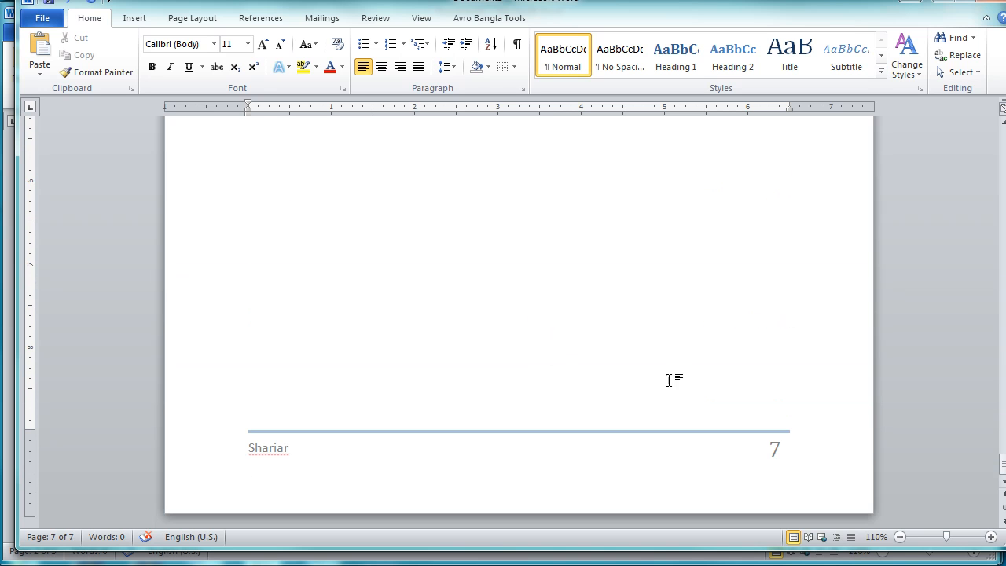
{"action": "scroll", "coordinate": [691, 327], "scroll_direction": "up", "scroll_amount": 20}
{"action": "scroll", "coordinate": [692, 327], "scroll_direction": "up", "scroll_amount": 20}
{"action": "scroll", "coordinate": [691, 328], "scroll_direction": "up", "scroll_amount": 8}
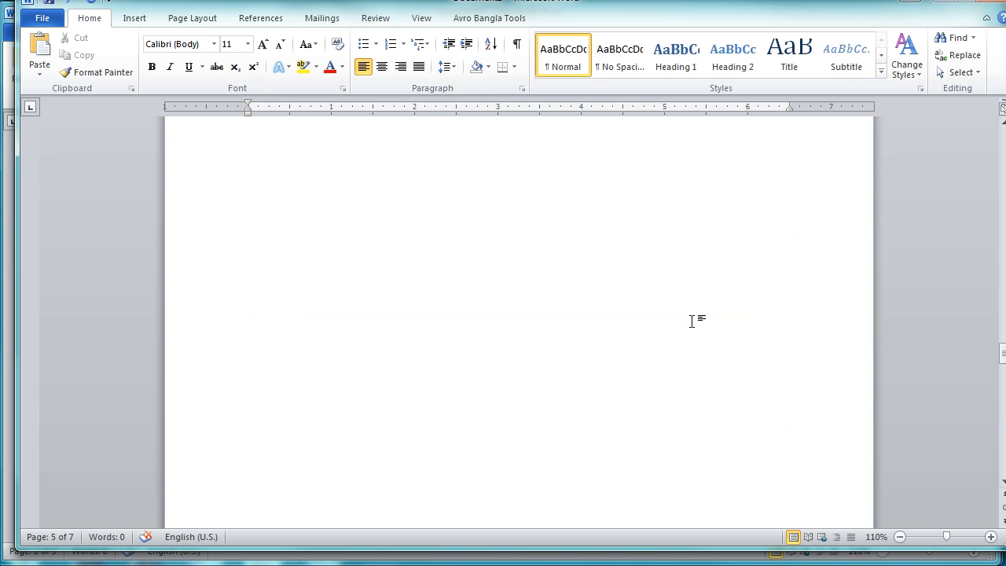
{"action": "left_click", "coordinate": [135, 22]}
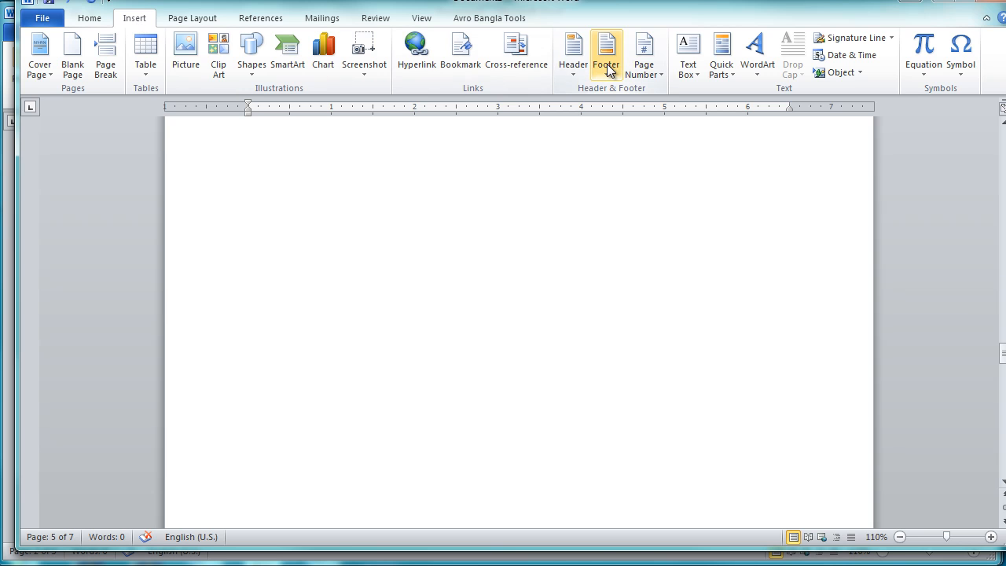
{"action": "scroll", "coordinate": [565, 222], "scroll_direction": "up", "scroll_amount": 6}
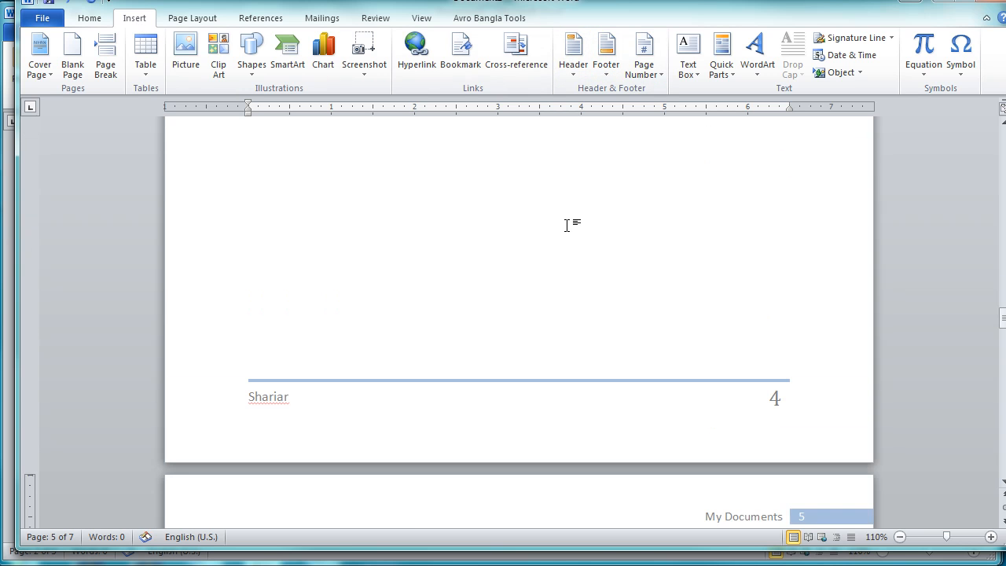
{"action": "scroll", "coordinate": [567, 226], "scroll_direction": "up", "scroll_amount": 5}
Step: Create a new blank document and enter "My Document" in its header
{"action": "key", "text": "ctrl+n"}
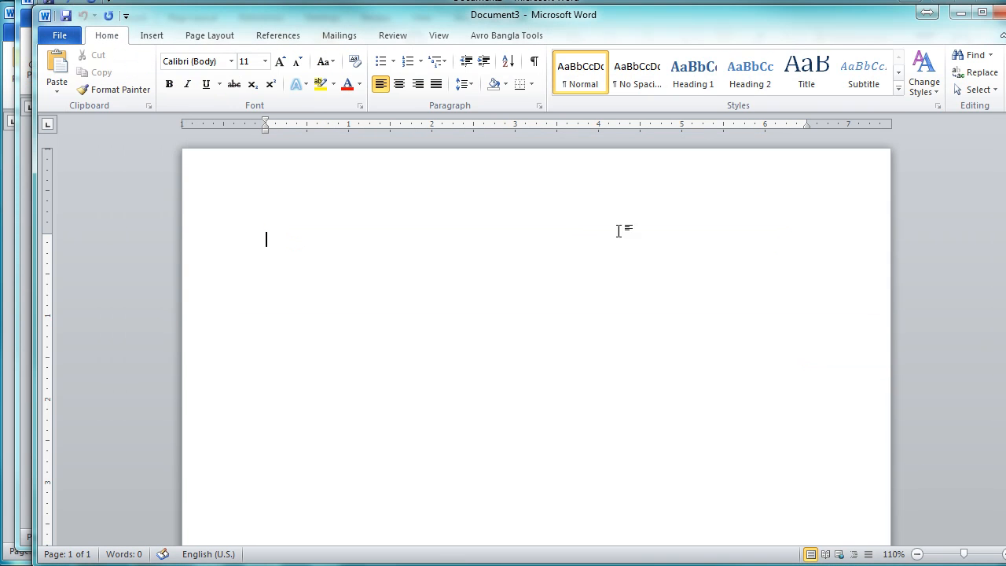
{"action": "double_click", "coordinate": [498, 179]}
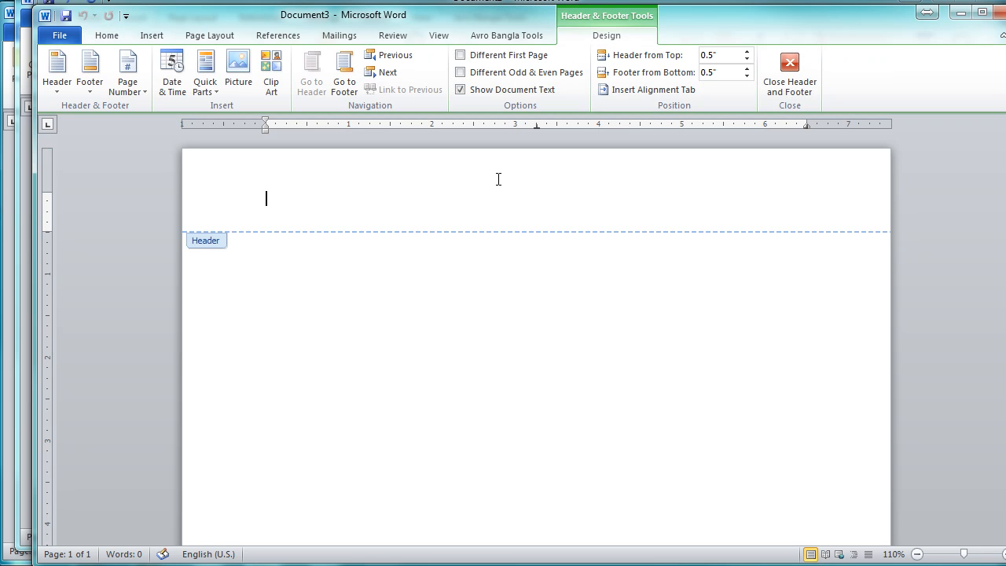
{"action": "type", "text": "My Document"}
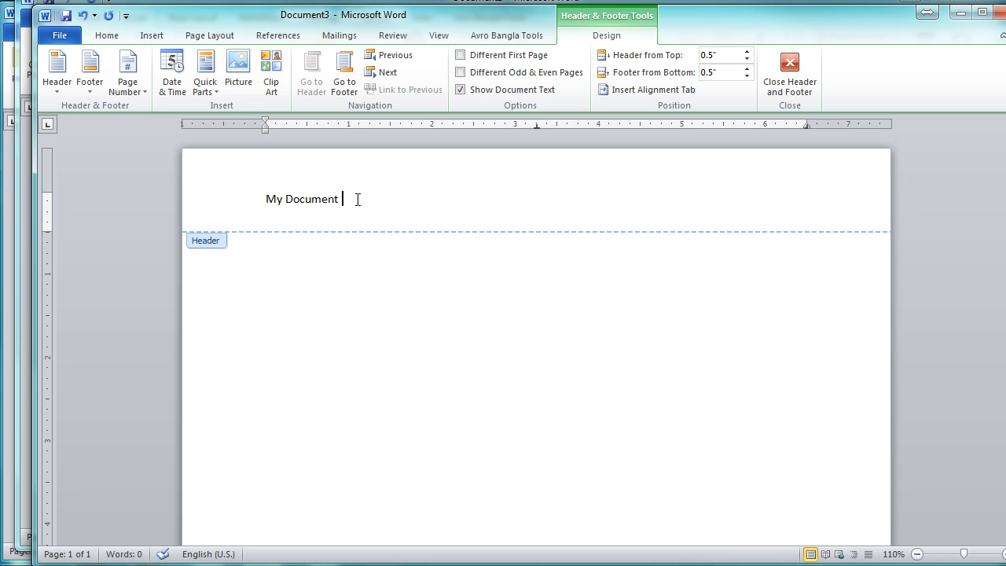
Step: Delete the header text and view the built-in header designs without applying one
{"action": "left_click_drag", "start_coordinate": [357, 197], "coordinate": [269, 198]}
{"action": "key", "text": "Delete"}
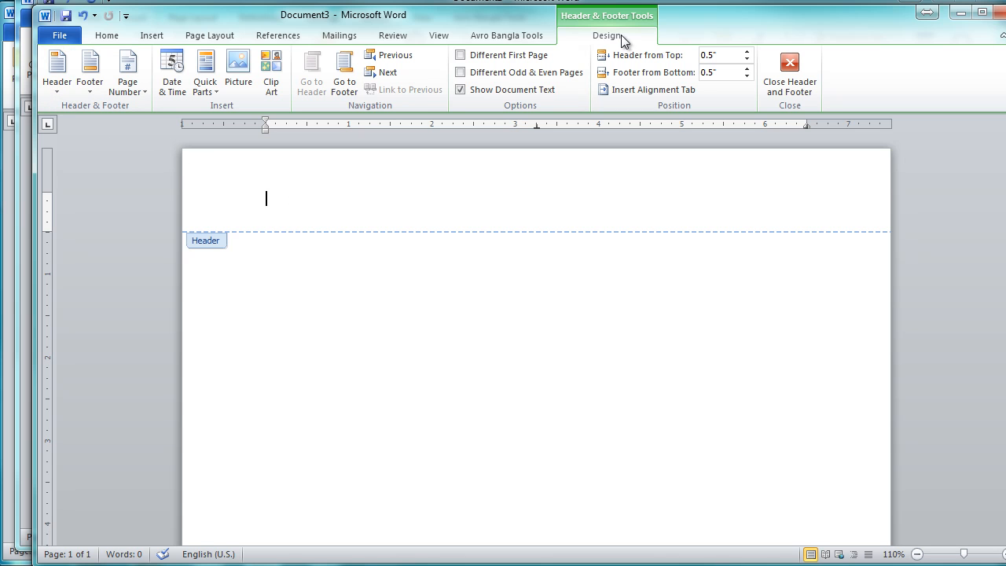
{"action": "left_click", "coordinate": [60, 85]}
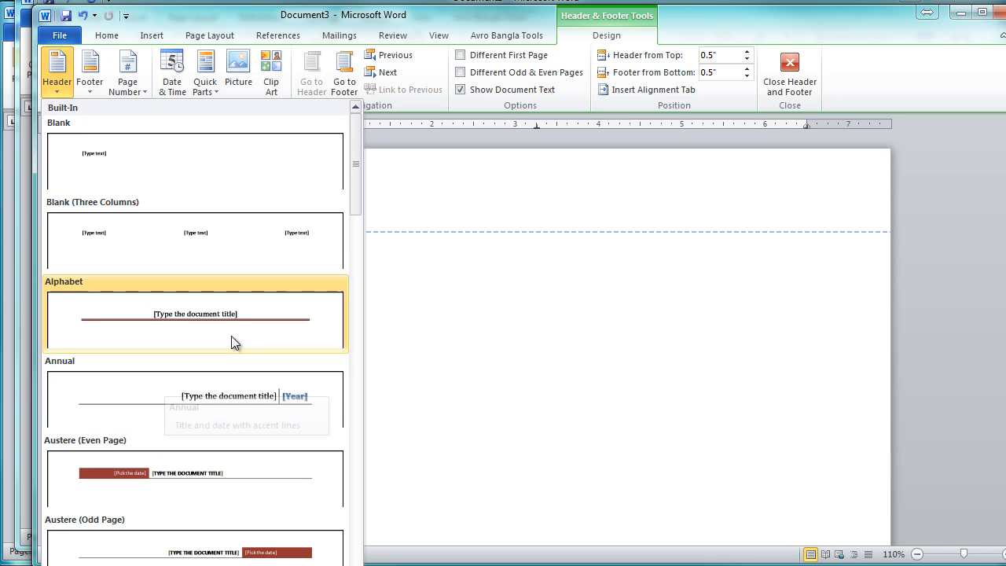
{"action": "left_click", "coordinate": [480, 285]}
Step: Go to the footer area and view the built-in footer designs without applying one
{"action": "scroll", "coordinate": [480, 285], "scroll_direction": "down", "scroll_amount": 10}
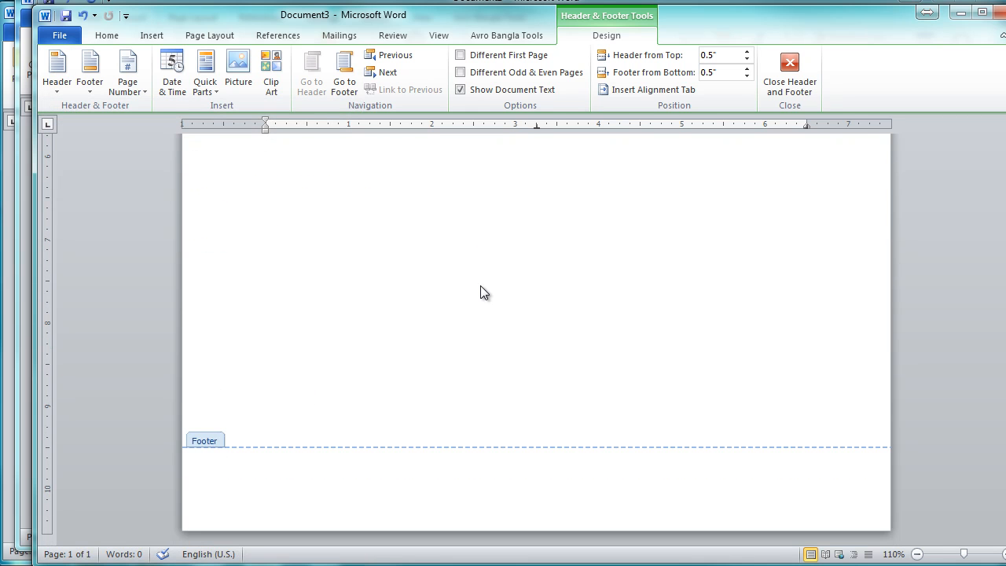
{"action": "left_click", "coordinate": [356, 480]}
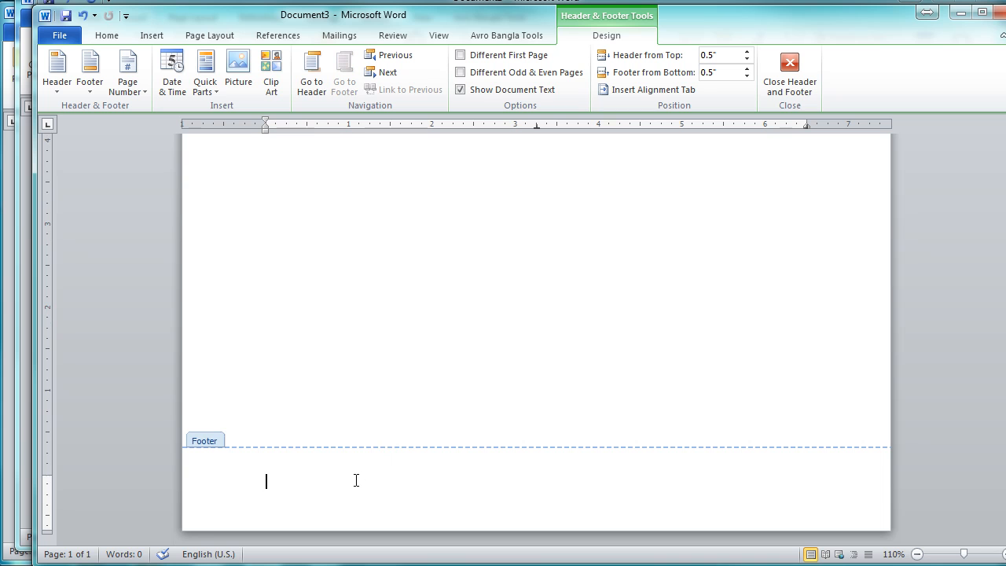
{"action": "left_click", "coordinate": [90, 82]}
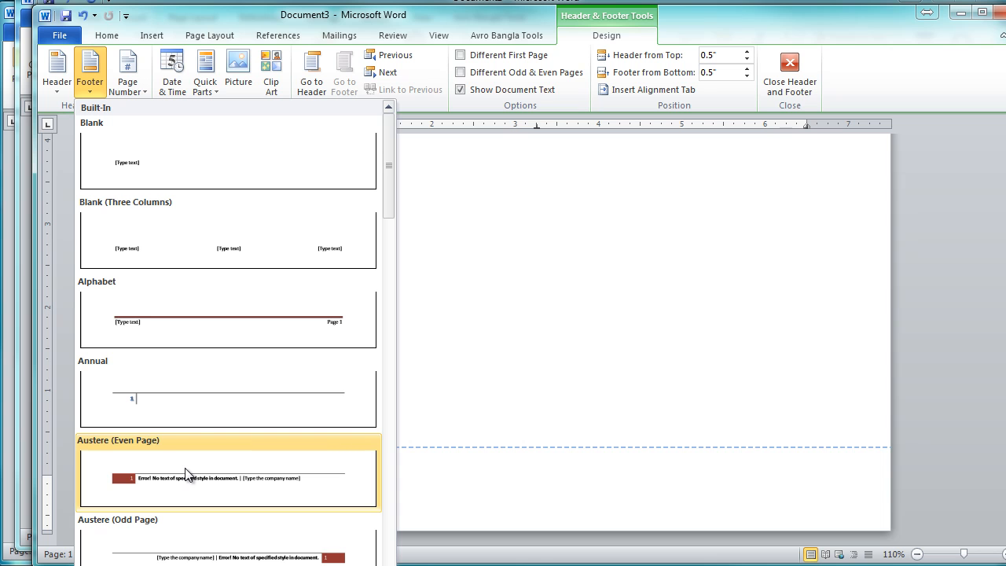
{"action": "left_click", "coordinate": [485, 335]}
Step: Leave header and footer editing and enter the sample text "Sdfksj lsajd" in the document body
{"action": "scroll", "coordinate": [485, 335], "scroll_direction": "up", "scroll_amount": 6}
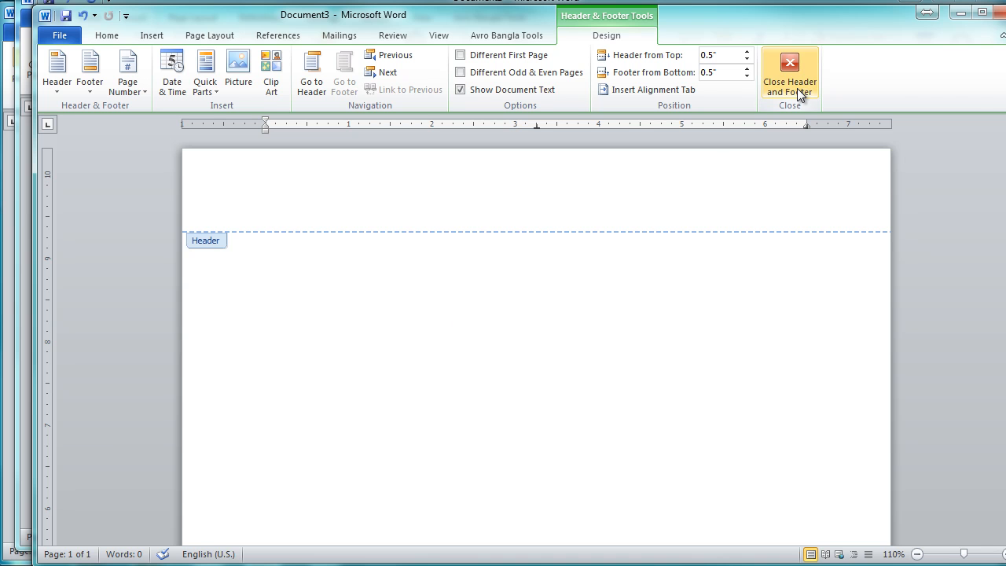
{"action": "double_click", "coordinate": [432, 314]}
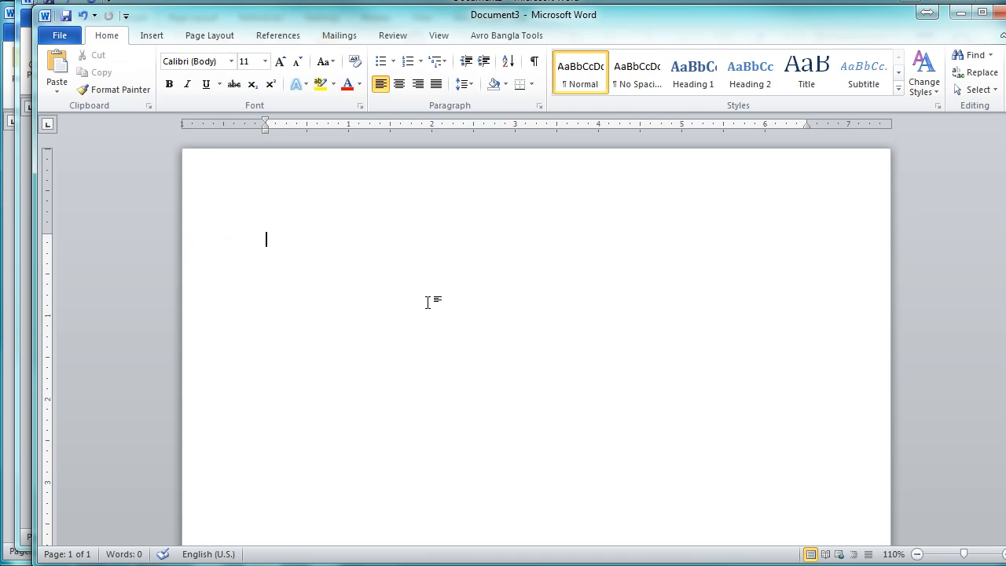
{"action": "type", "text": "sdfksj lsajd"}
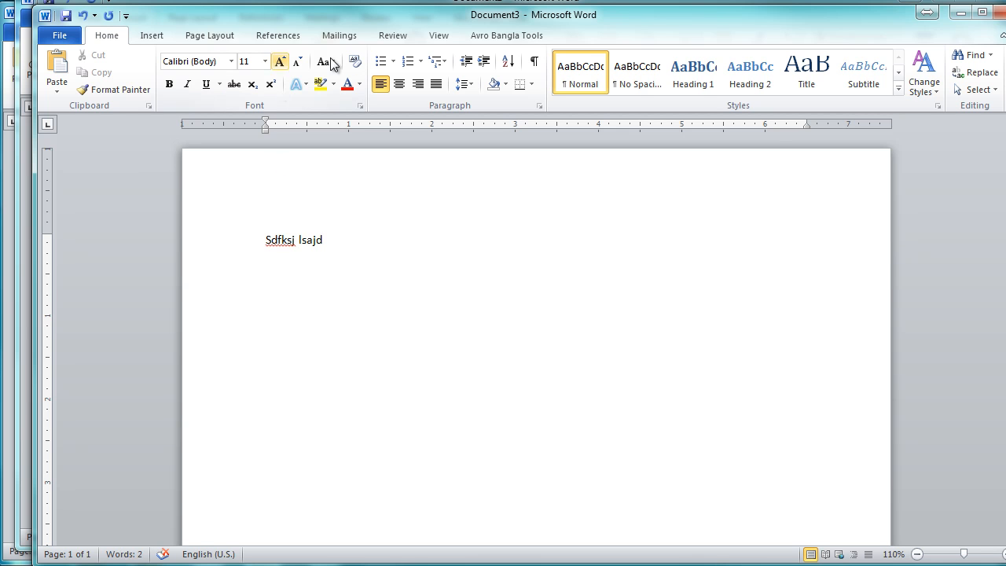
Step: Switch back to the seven-page document, return to its first page and view the built-in header designs
{"action": "mouse_move", "coordinate": [725, 1]}
{"action": "left_click", "coordinate": [699, 73]}
{"action": "scroll", "coordinate": [581, 189], "scroll_direction": "up", "scroll_amount": 15}
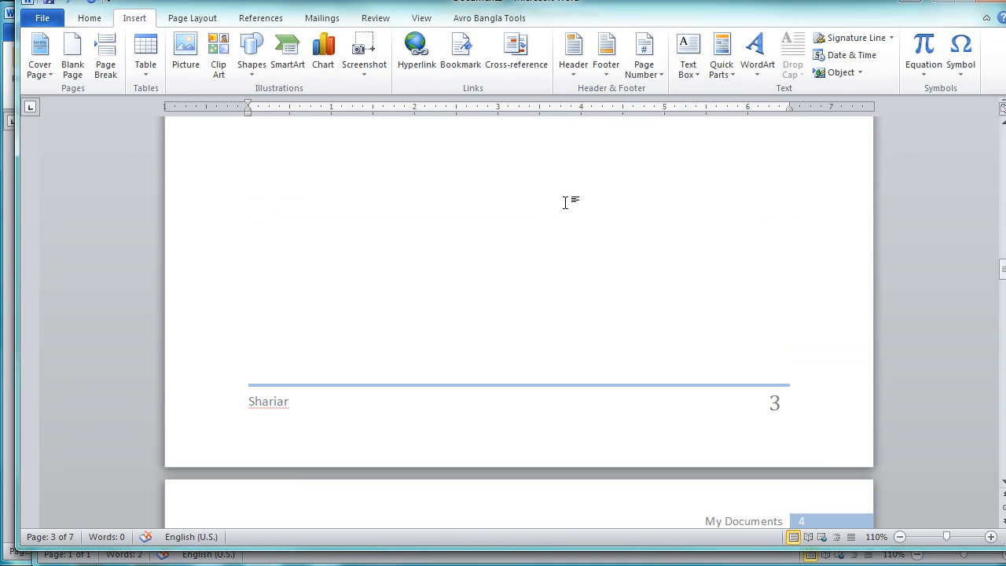
{"action": "scroll", "coordinate": [566, 202], "scroll_direction": "up", "scroll_amount": 6}
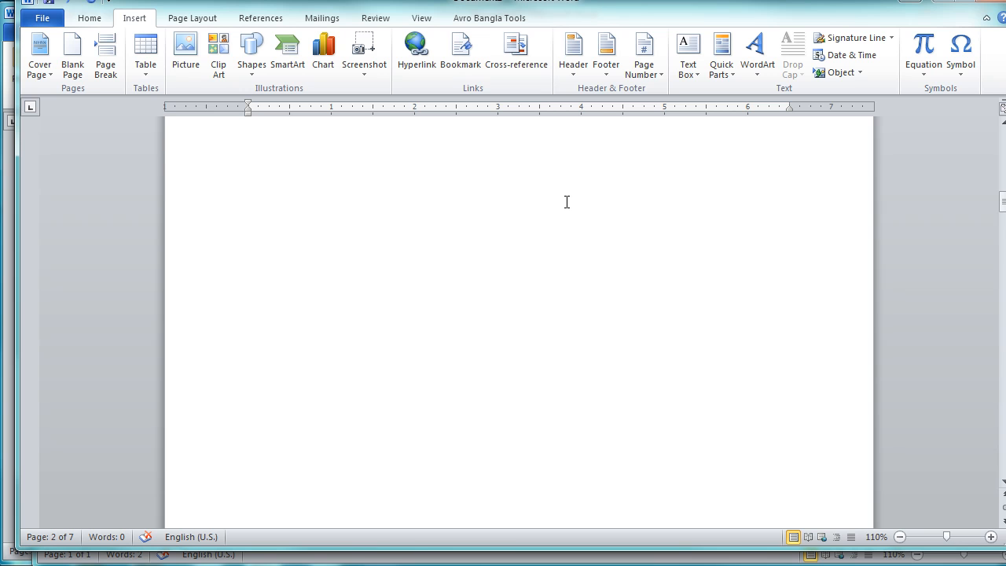
{"action": "scroll", "coordinate": [566, 202], "scroll_direction": "up", "scroll_amount": 10}
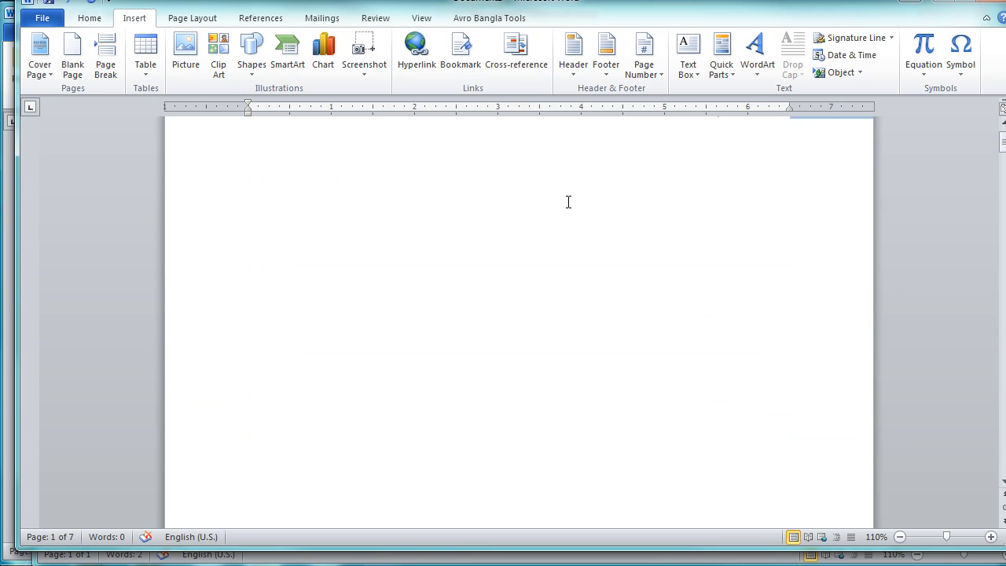
{"action": "scroll", "coordinate": [566, 201], "scroll_direction": "up", "scroll_amount": 3}
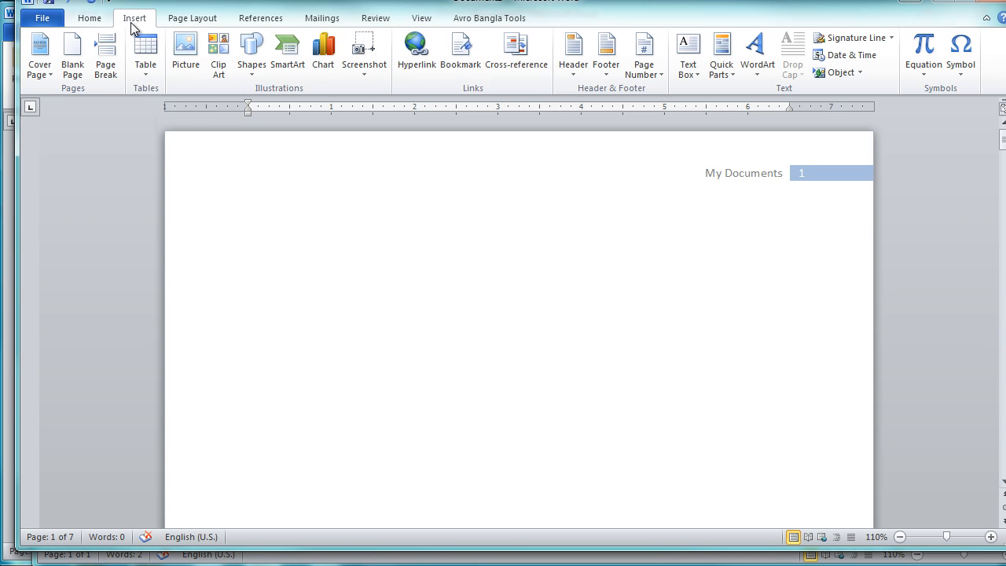
{"action": "left_click", "coordinate": [581, 66]}
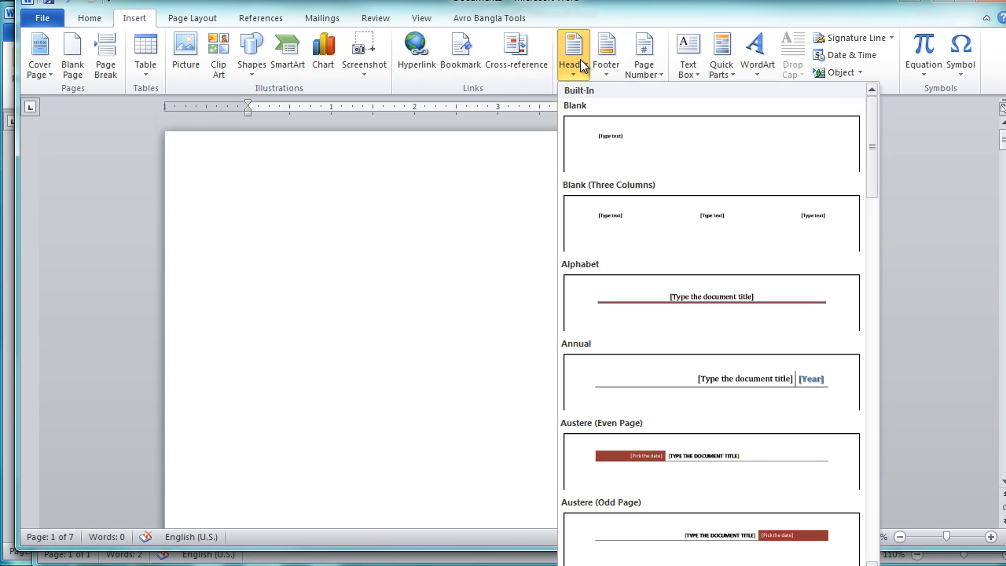
{"action": "left_click", "coordinate": [472, 241]}
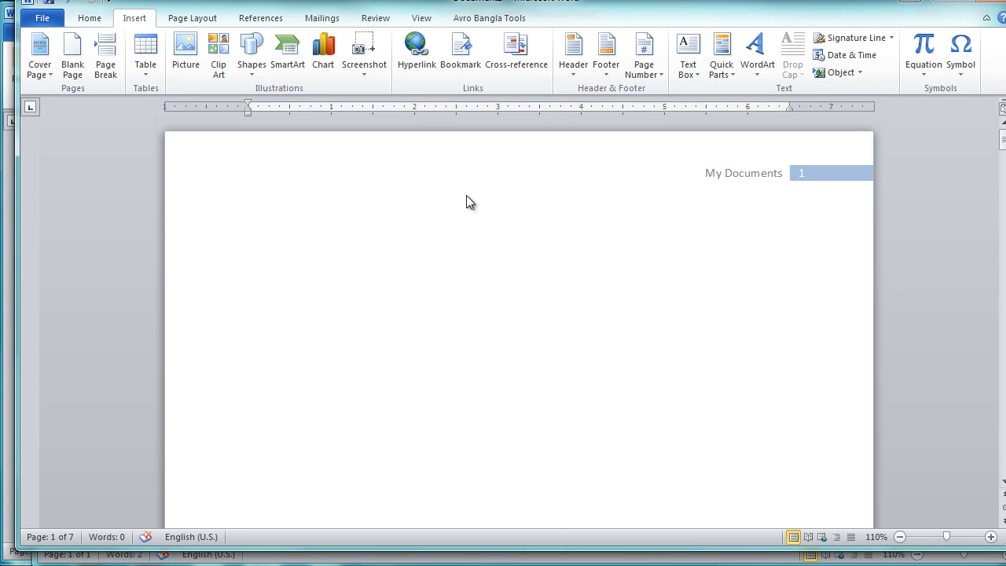
Step: Delete the title and page number boxes from the first page's header and return to the document body
{"action": "double_click", "coordinate": [732, 171]}
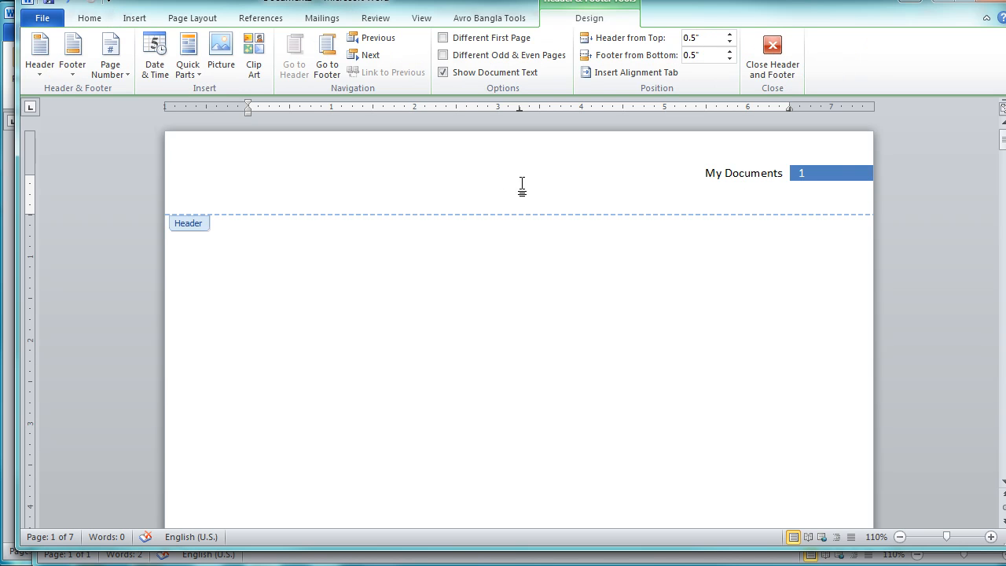
{"action": "left_click", "coordinate": [361, 182]}
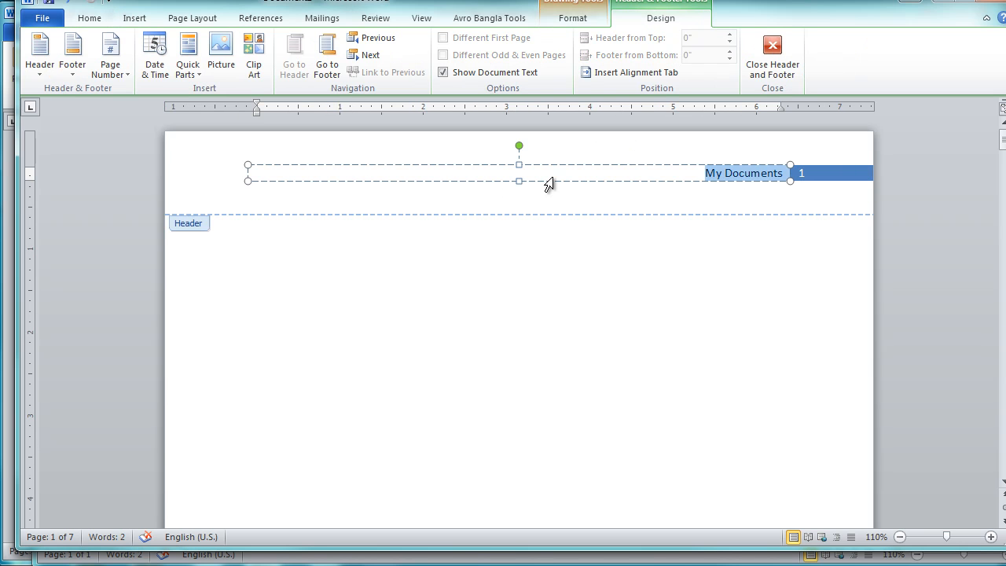
{"action": "key", "text": "Delete"}
{"action": "left_click", "coordinate": [801, 176]}
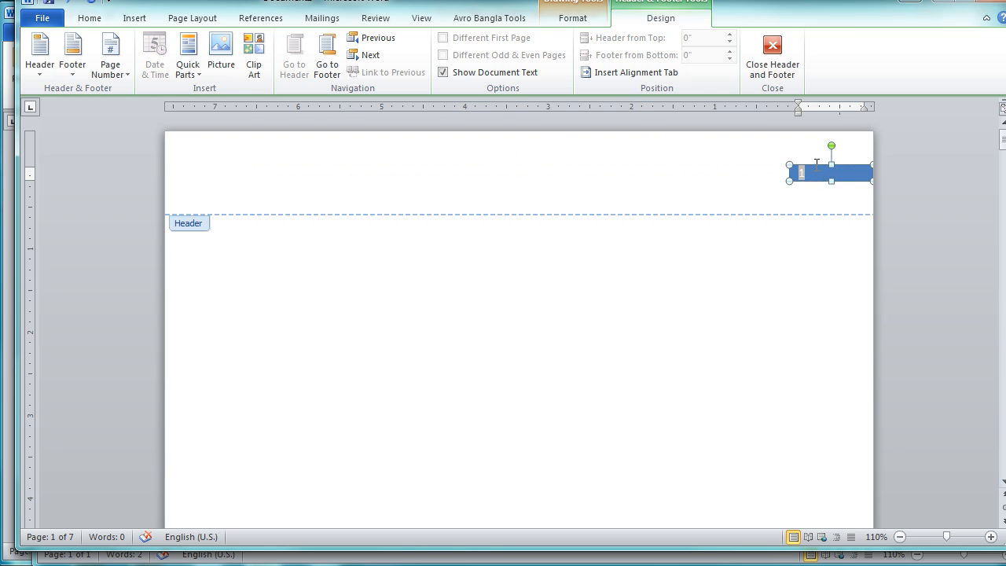
{"action": "key", "text": "Delete"}
{"action": "left_click", "coordinate": [668, 182]}
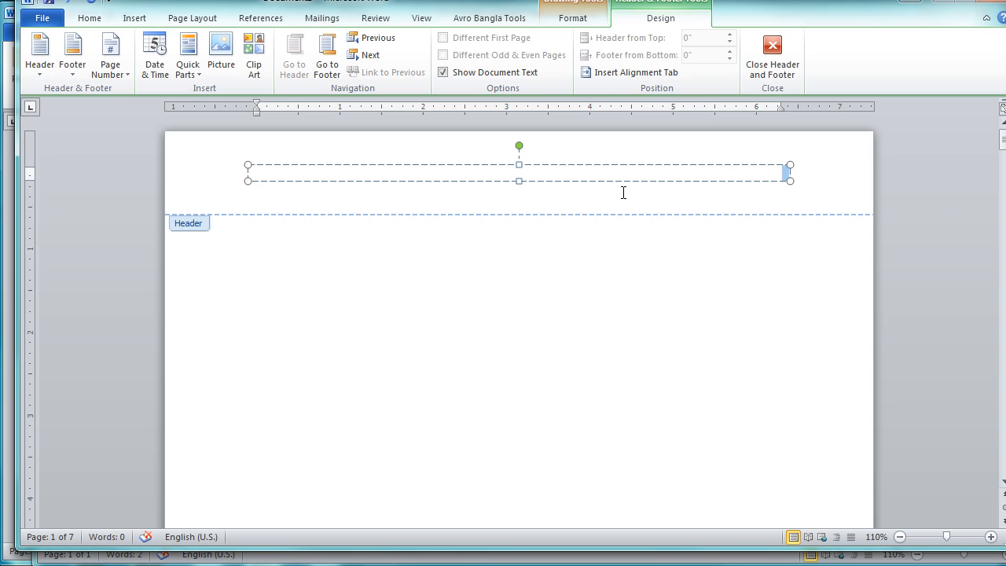
{"action": "left_click", "coordinate": [709, 164]}
{"action": "key", "text": "Delete"}
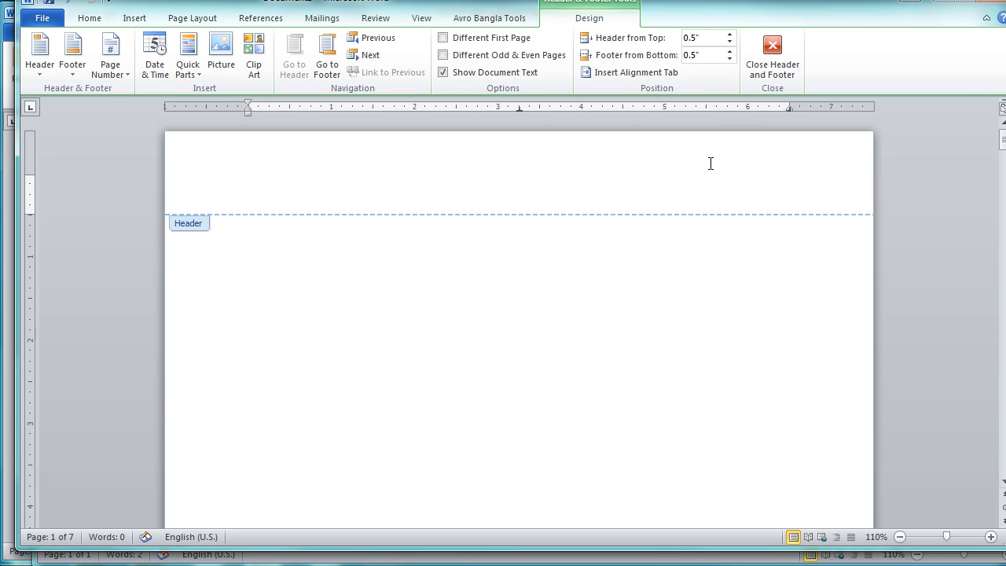
{"action": "double_click", "coordinate": [582, 261]}
Step: Examine the header and footer areas on the following pages
{"action": "scroll", "coordinate": [576, 261], "scroll_direction": "down", "scroll_amount": 2}
{"action": "scroll", "coordinate": [577, 261], "scroll_direction": "up", "scroll_amount": 1}
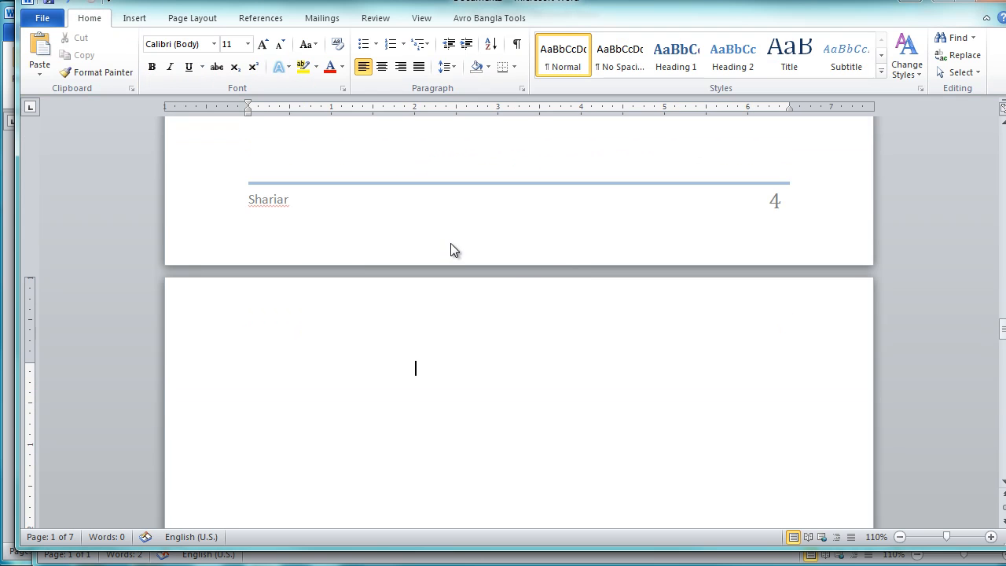
{"action": "scroll", "coordinate": [555, 255], "scroll_direction": "down", "scroll_amount": 10}
{"action": "scroll", "coordinate": [557, 254], "scroll_direction": "up", "scroll_amount": 10}
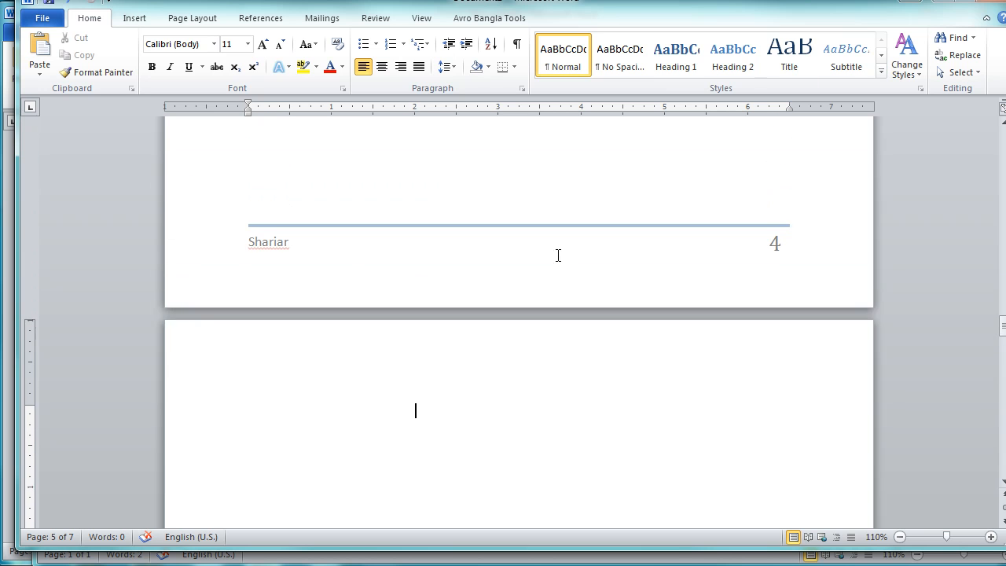
{"action": "scroll", "coordinate": [555, 257], "scroll_direction": "down", "scroll_amount": 11}
{"action": "scroll", "coordinate": [554, 260], "scroll_direction": "down", "scroll_amount": 5}
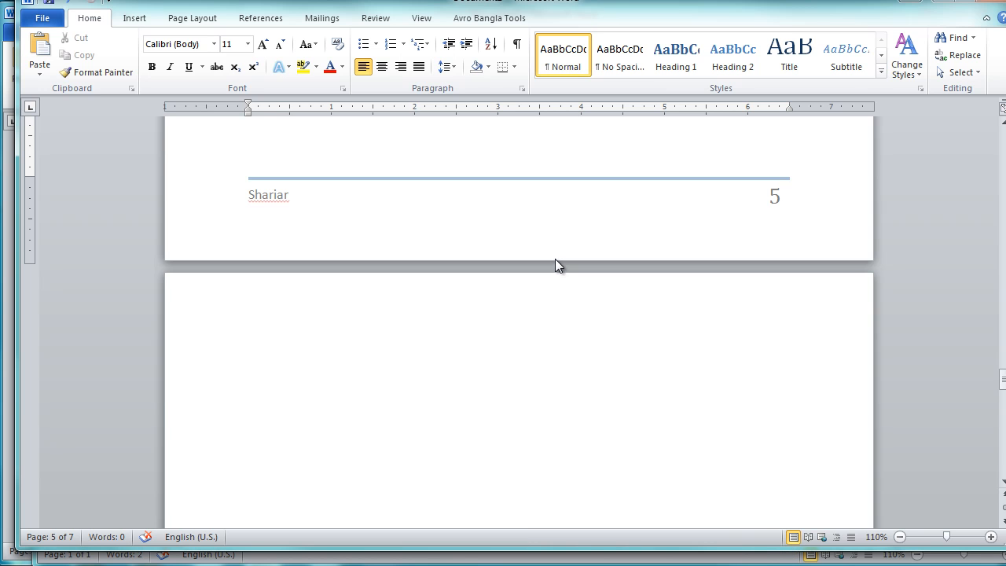
{"action": "scroll", "coordinate": [554, 265], "scroll_direction": "up", "scroll_amount": 3}
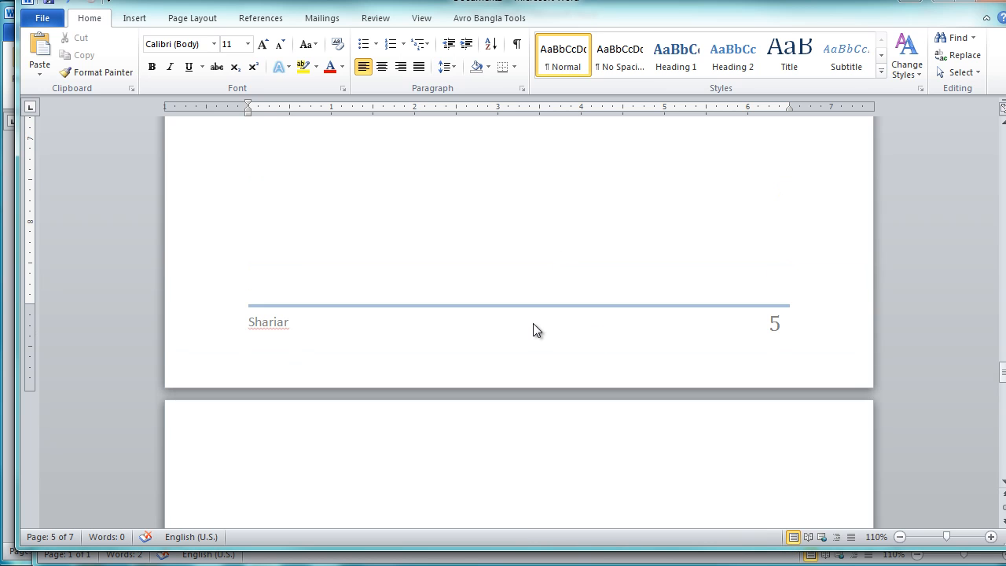
Step: Open the page 5 footer for editing and delete its blue horizontal line
{"action": "double_click", "coordinate": [365, 335]}
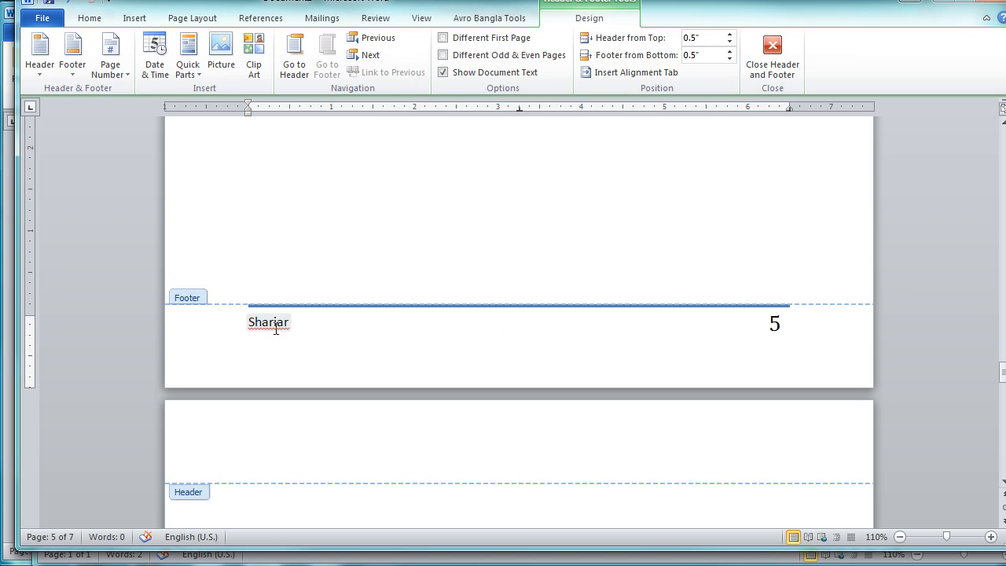
{"action": "left_click", "coordinate": [375, 306]}
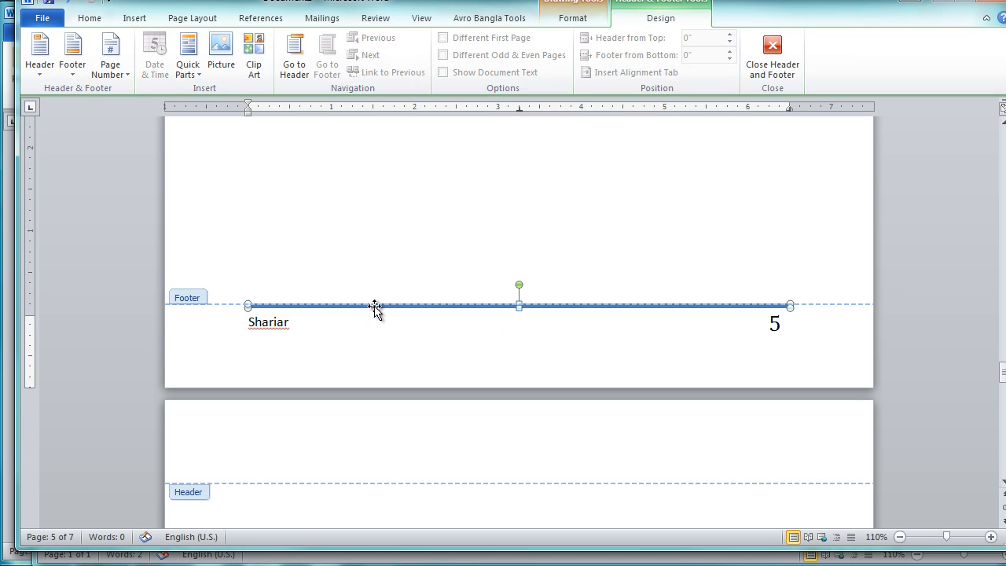
{"action": "key", "text": "Delete"}
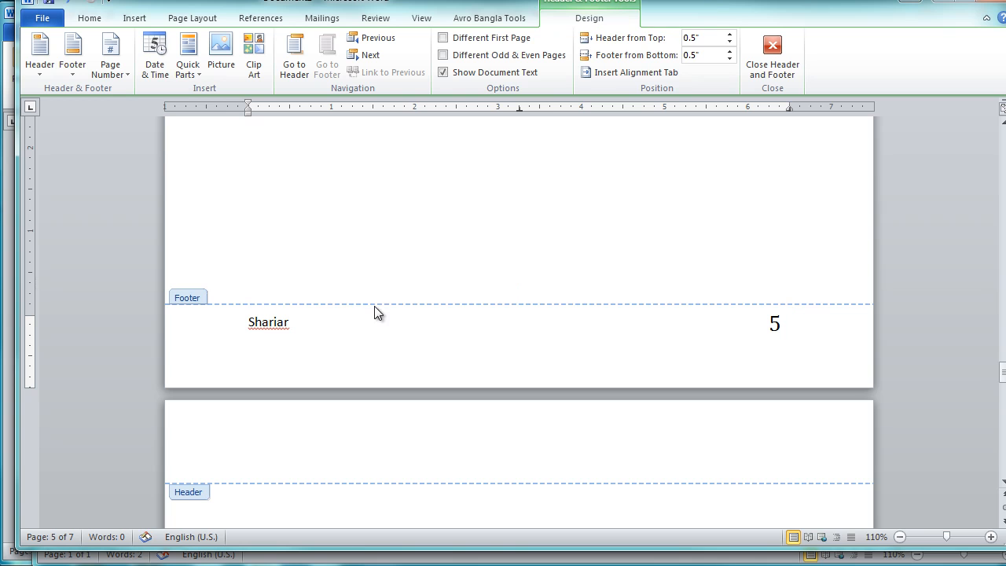
Step: Clear the author name in the page 5 footer and delete the page number box beside it
{"action": "left_click", "coordinate": [291, 322]}
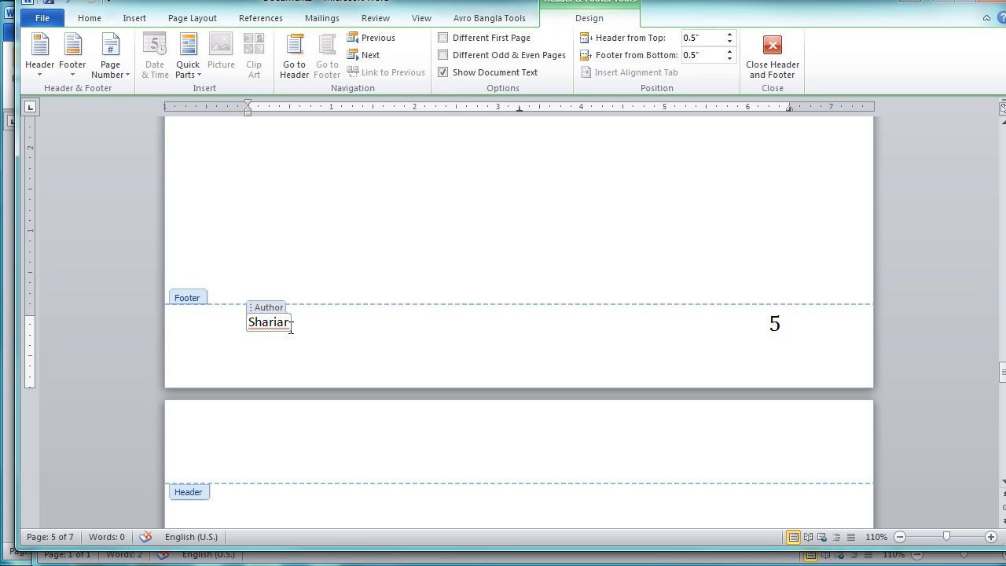
{"action": "double_click", "coordinate": [283, 322]}
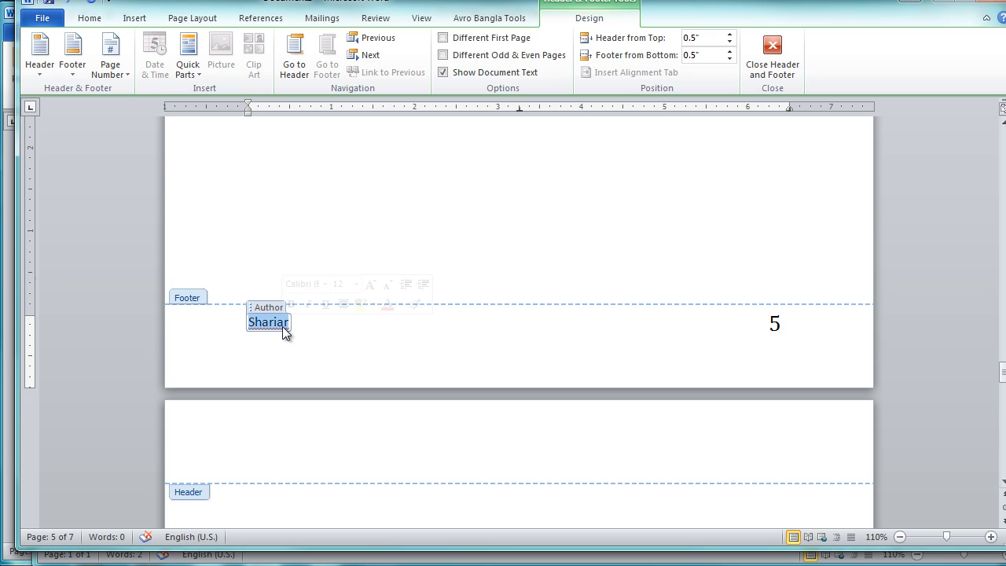
{"action": "key", "text": "Delete"}
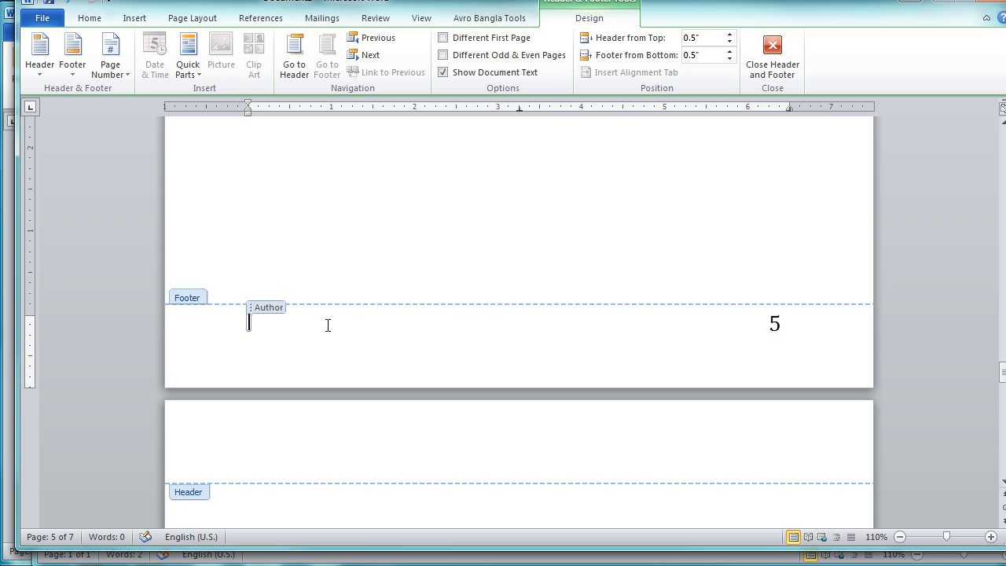
{"action": "left_click", "coordinate": [776, 329]}
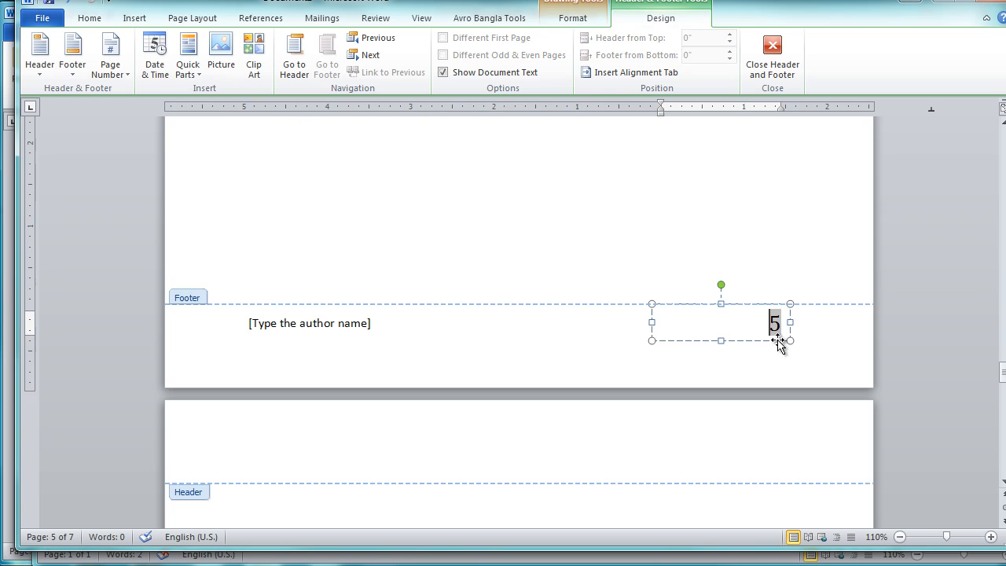
{"action": "left_click", "coordinate": [774, 341]}
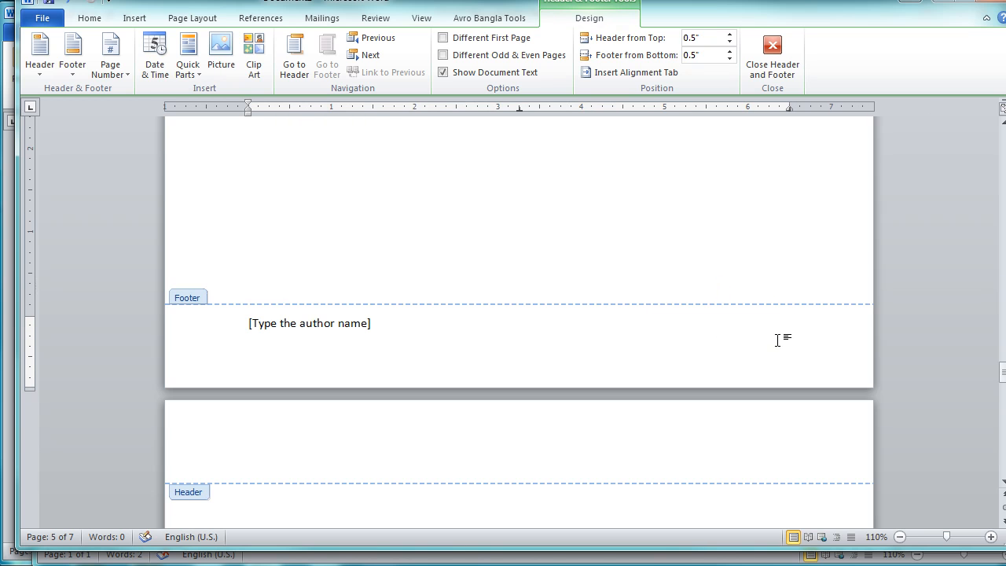
Step: Delete the remaining author placeholder from the page 5 footer and return to the document body
{"action": "left_click", "coordinate": [344, 331]}
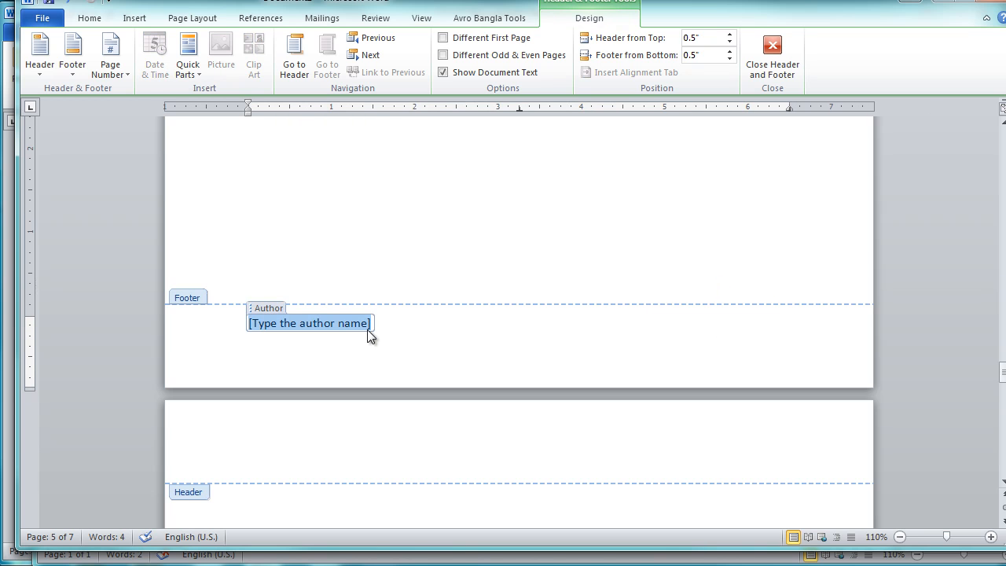
{"action": "left_click", "coordinate": [368, 328]}
{"action": "left_click", "coordinate": [363, 323]}
{"action": "key", "text": "ctrl+a"}
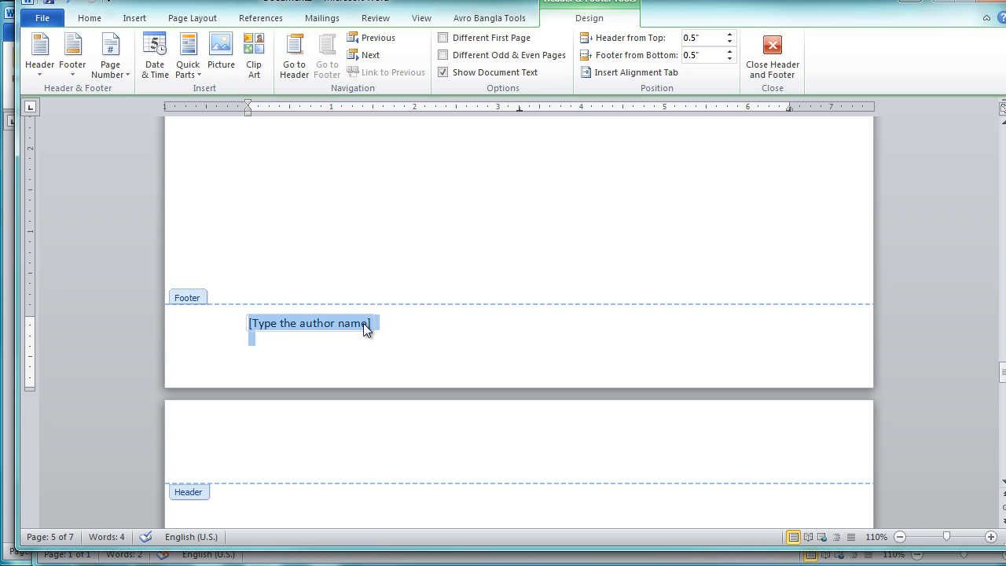
{"action": "key", "text": "Delete"}
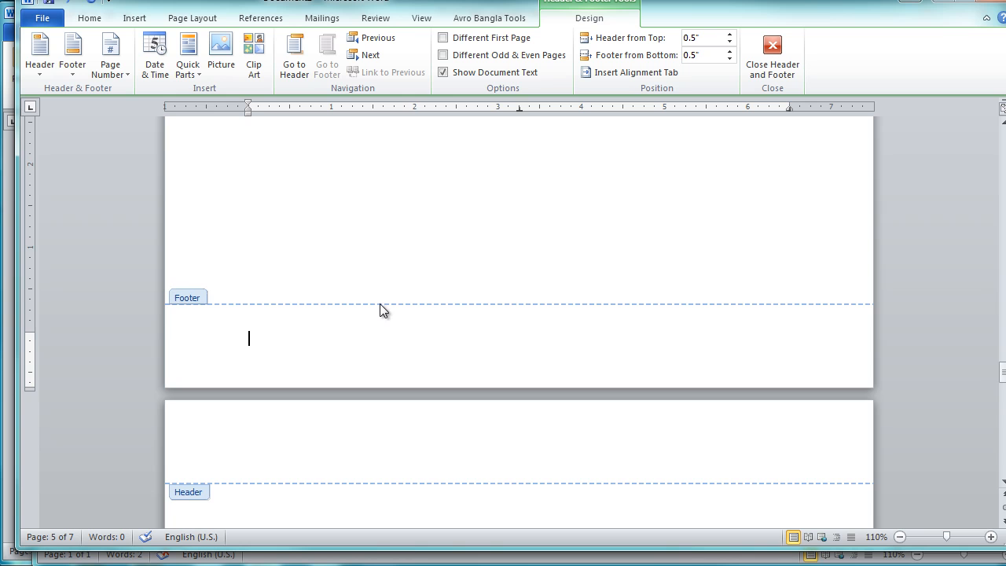
{"action": "double_click", "coordinate": [383, 299]}
Step: Examine the top and bottom margins of the pages through page 7 for leftover header or footer content
{"action": "scroll", "coordinate": [390, 296], "scroll_direction": "up", "scroll_amount": 10}
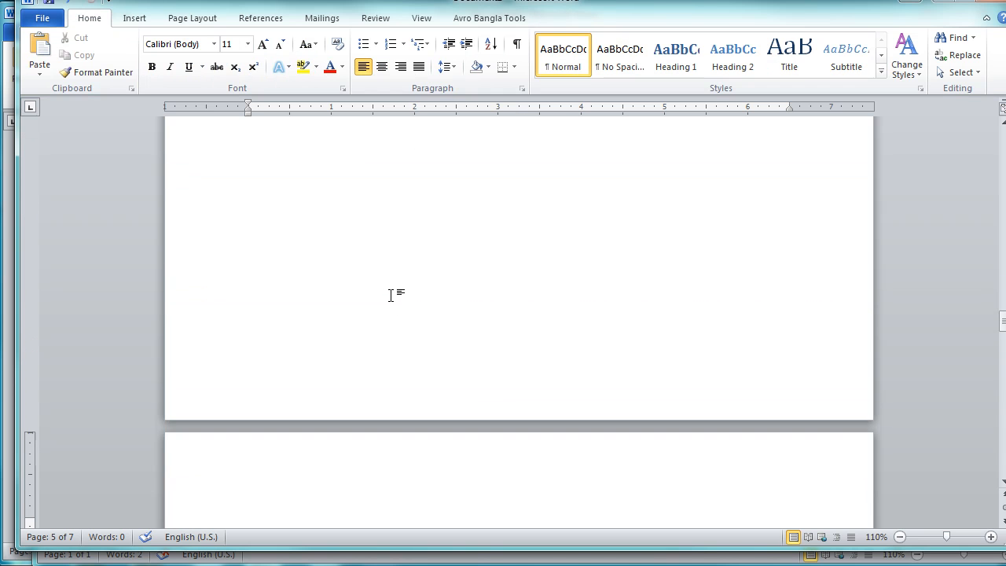
{"action": "scroll", "coordinate": [389, 295], "scroll_direction": "down", "scroll_amount": 15}
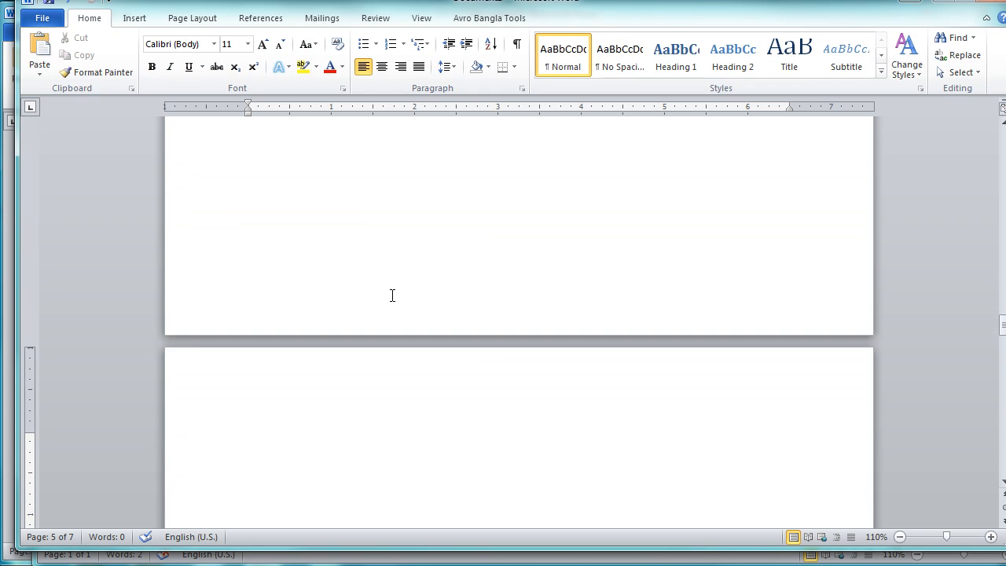
{"action": "scroll", "coordinate": [390, 296], "scroll_direction": "down", "scroll_amount": 15}
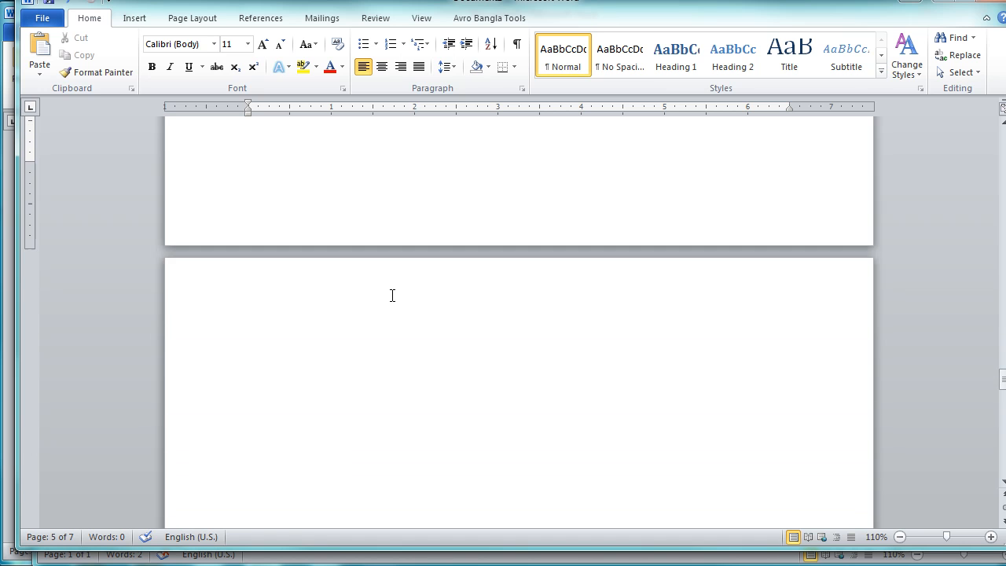
{"action": "scroll", "coordinate": [392, 295], "scroll_direction": "down", "scroll_amount": 3}
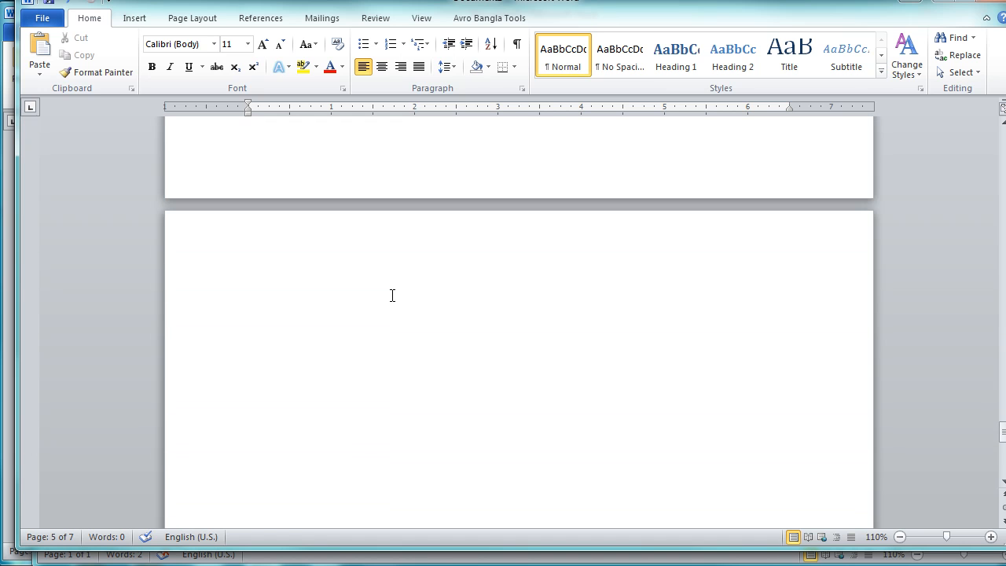
{"action": "scroll", "coordinate": [393, 296], "scroll_direction": "down", "scroll_amount": 3}
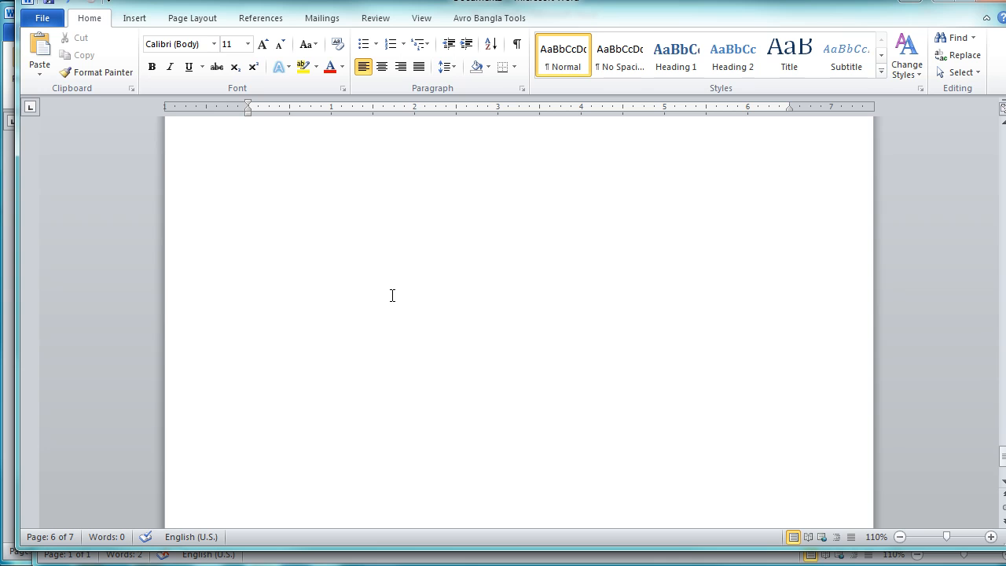
{"action": "scroll", "coordinate": [392, 295], "scroll_direction": "down", "scroll_amount": 3}
{"action": "scroll", "coordinate": [392, 296], "scroll_direction": "down", "scroll_amount": 3}
{"action": "scroll", "coordinate": [392, 294], "scroll_direction": "up", "scroll_amount": 3}
{"action": "scroll", "coordinate": [392, 295], "scroll_direction": "down", "scroll_amount": 3}
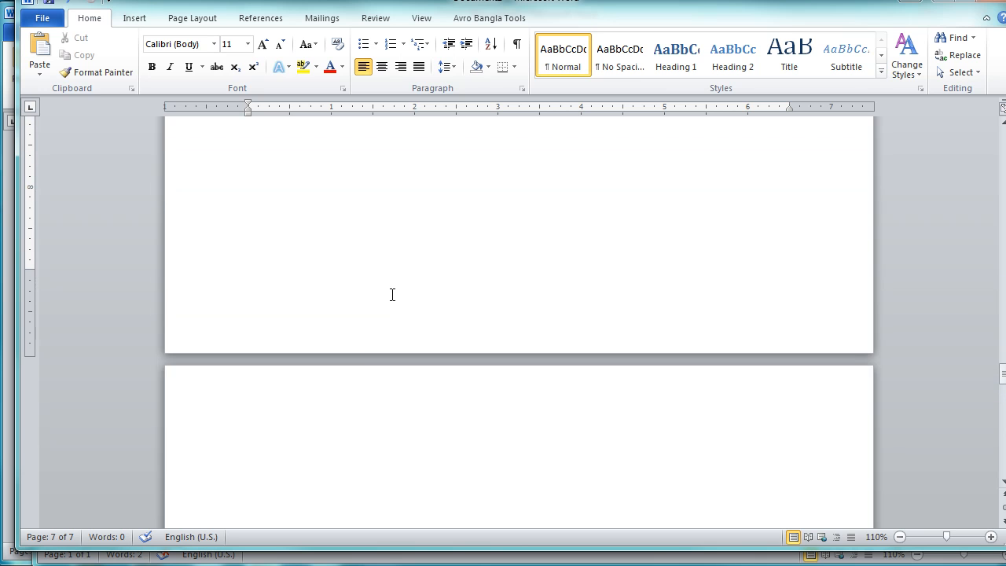
{"action": "left_click", "coordinate": [392, 295]}
{"action": "scroll", "coordinate": [392, 295], "scroll_direction": "up", "scroll_amount": 15}
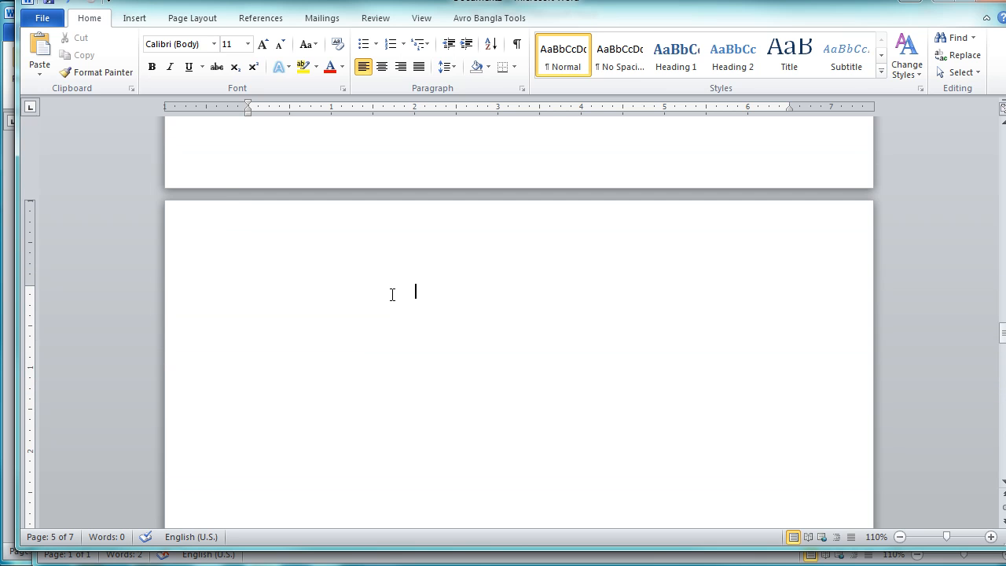